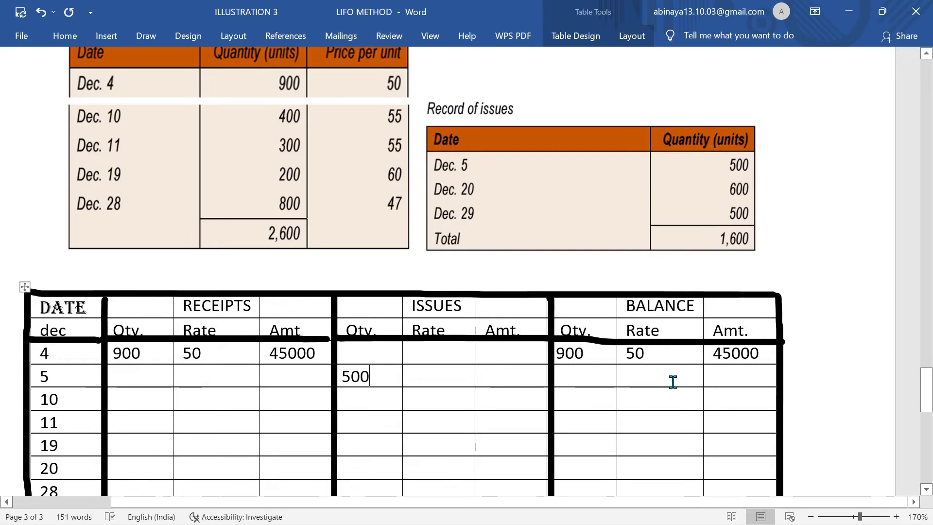
Step: Complete the December 5 issue entry in the ledger table with rate 50 and amount 25000
scroll(673, 382, down, 2)
scroll(673, 382, up, 2)
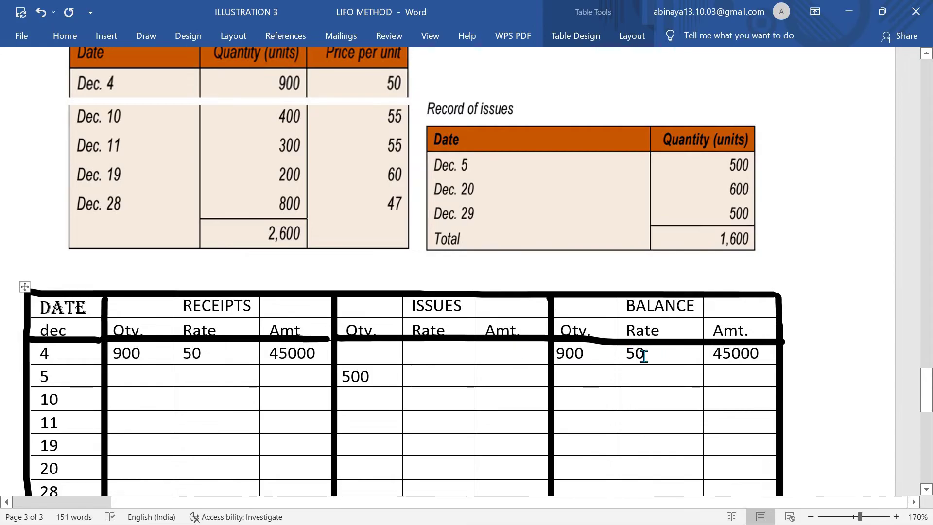
click(446, 379)
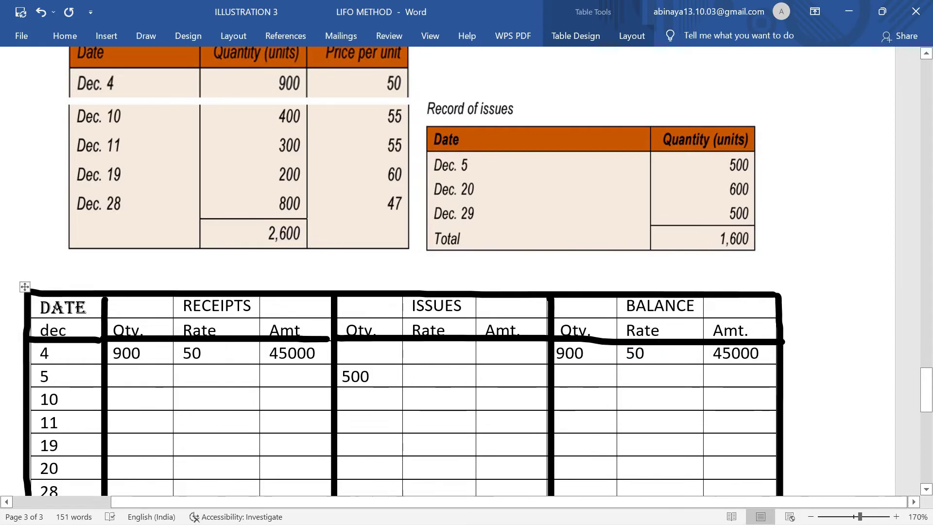
text(50)
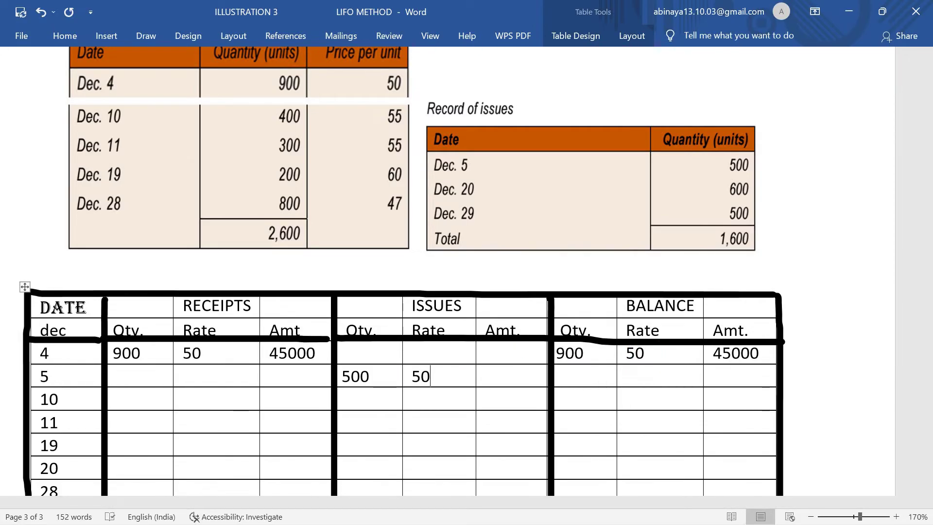
click(494, 378)
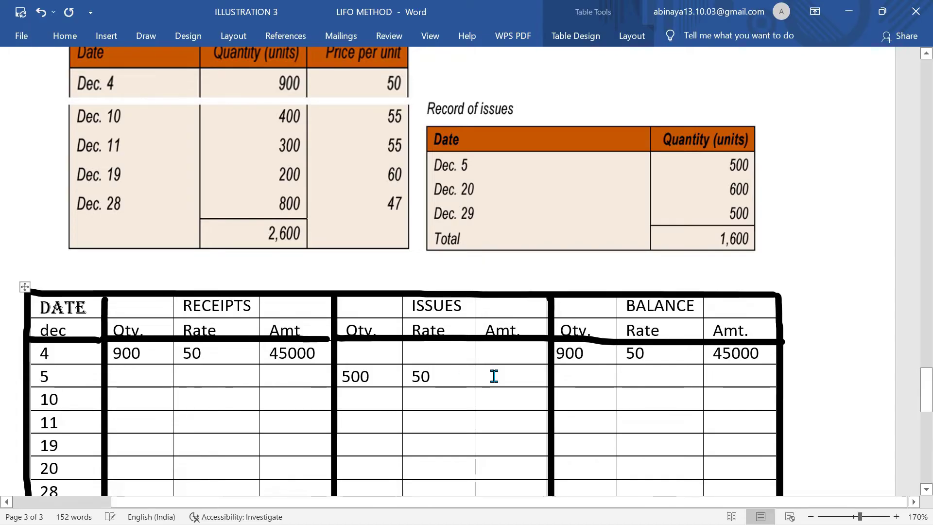
text(25000)
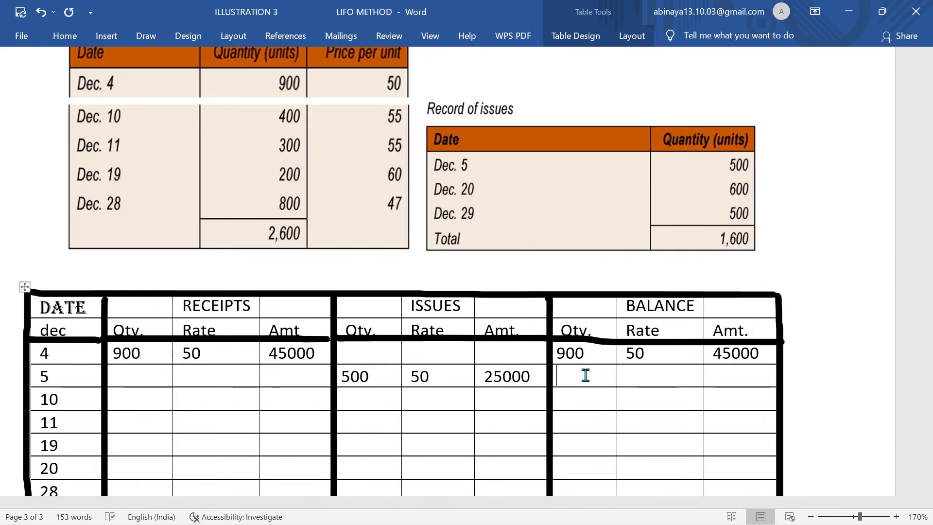
Step: Fill in the December 5 balance with quantity 400, rate 50 and amount 20000
text(400)
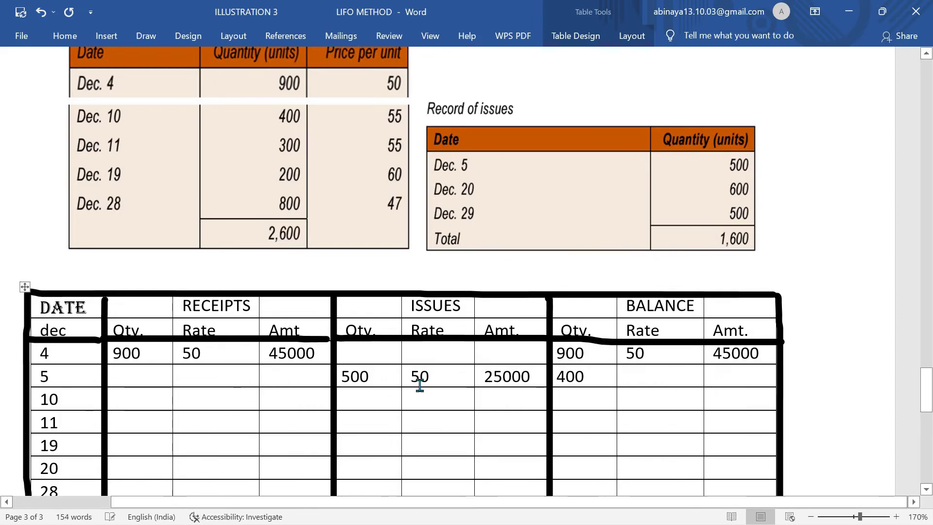
click(654, 378)
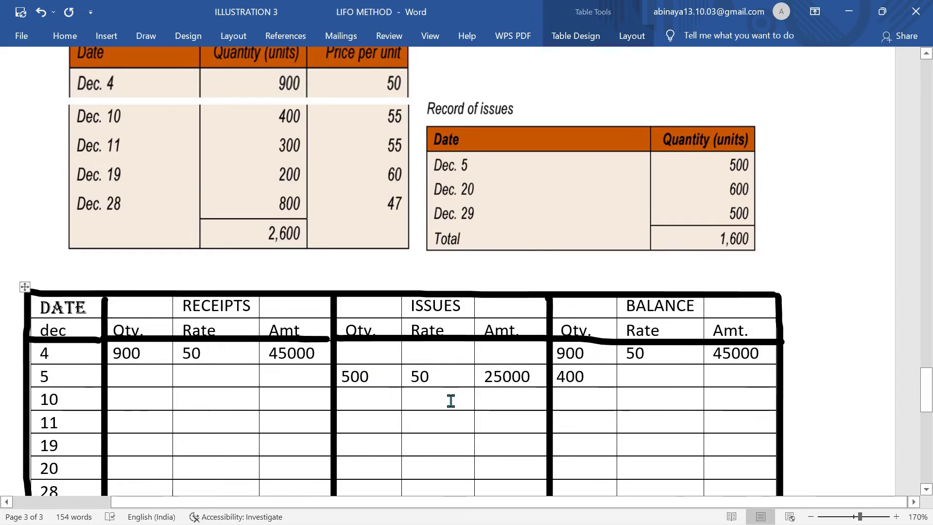
key(Tab)
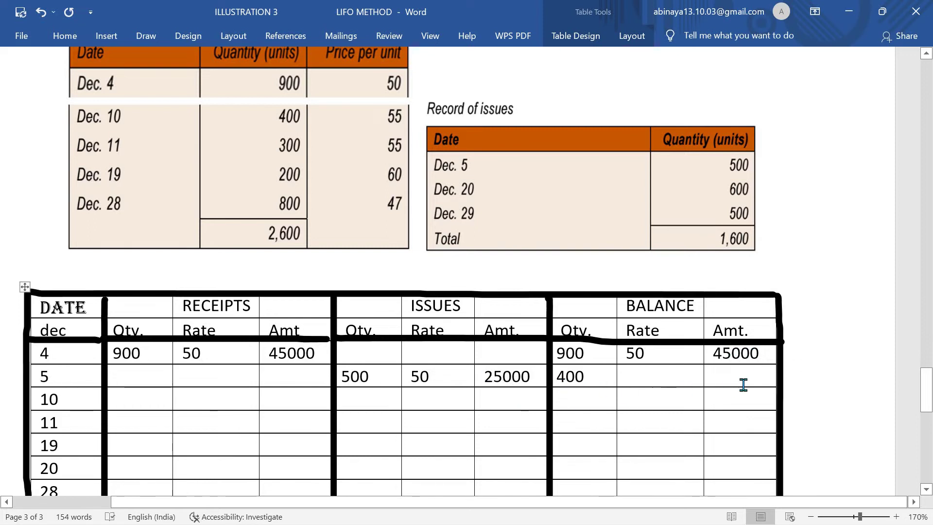
click(719, 376)
text(20000)
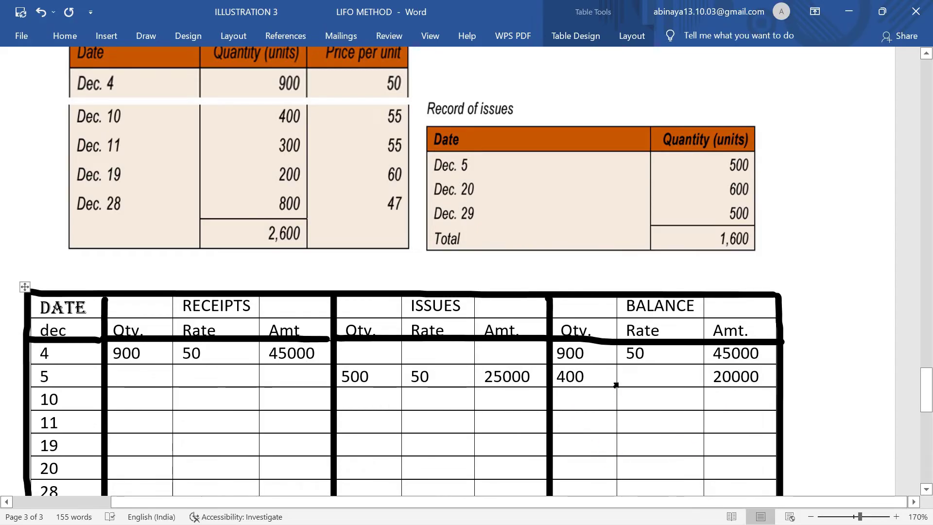
click(652, 371)
text(50)
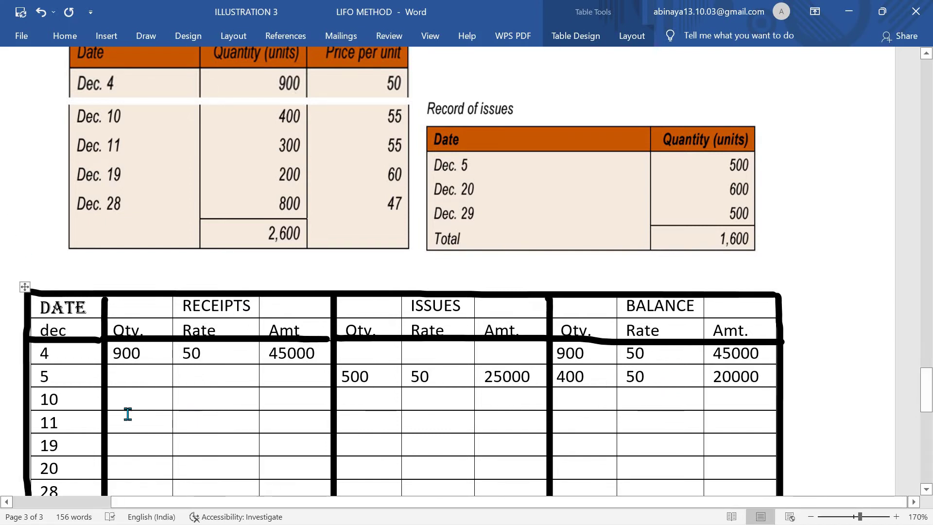
Step: Record the December 10 receipt with quantity 400, rate 55 and amount 22000
click(118, 400)
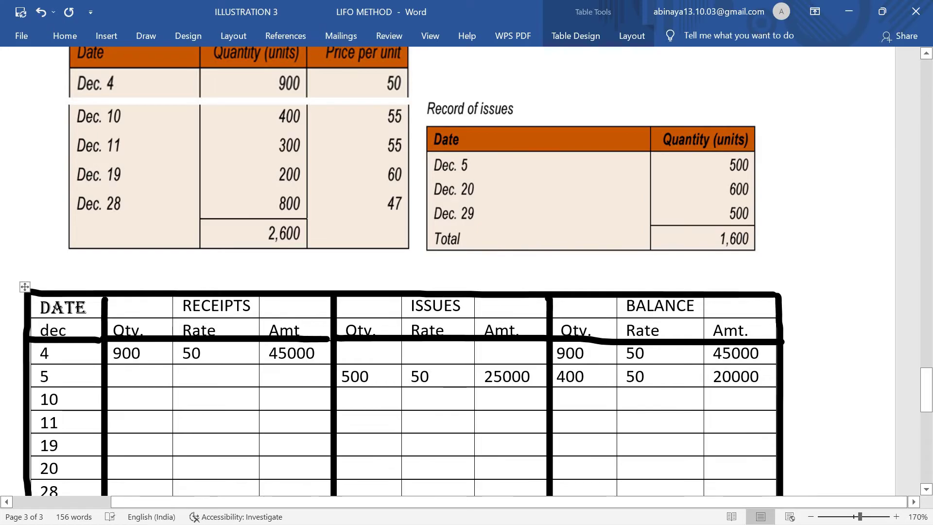
text(400)
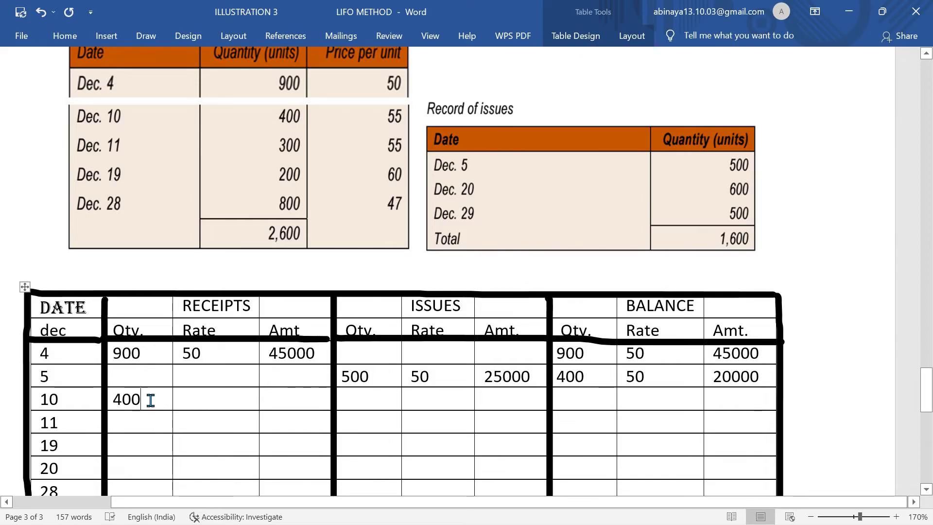
click(221, 401)
text(55)
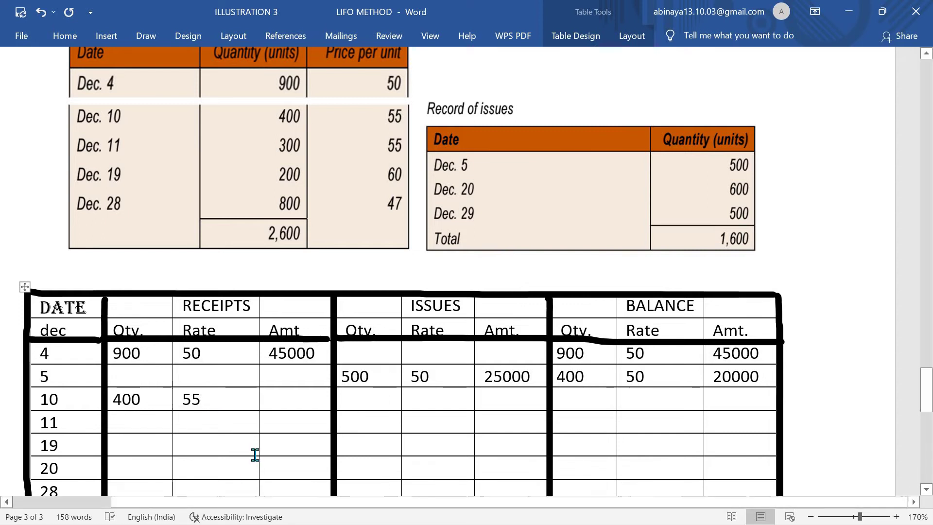
click(288, 399)
text(22)
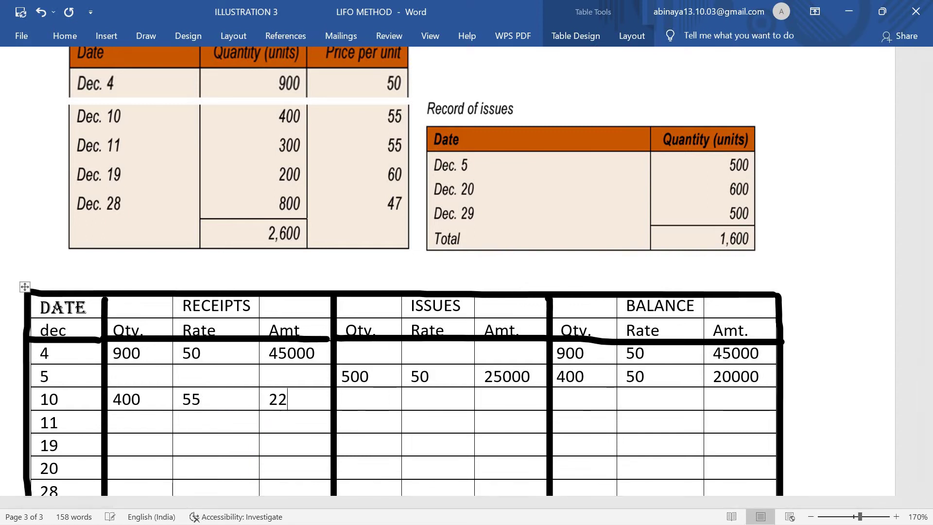
text(000)
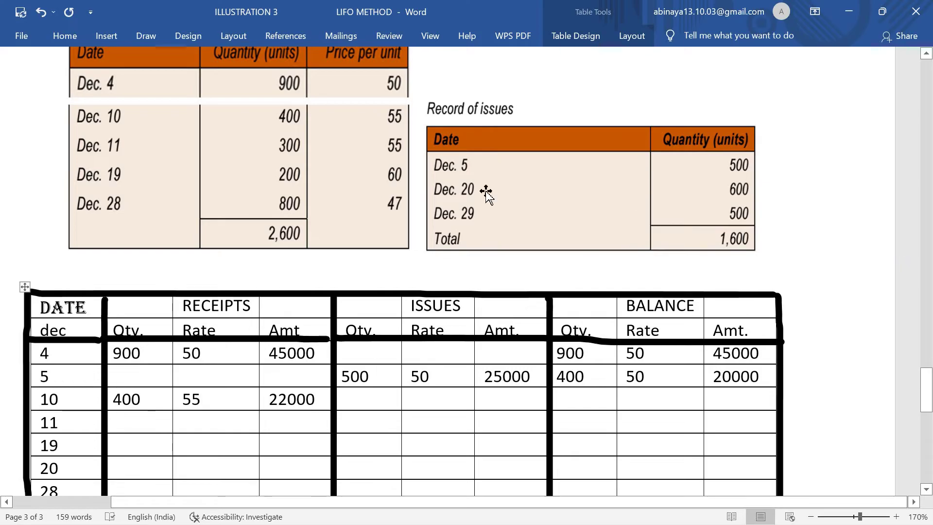
Step: Fill in the December 10 balance with quantity 800, amount 42000 and average rate 52.5
click(562, 401)
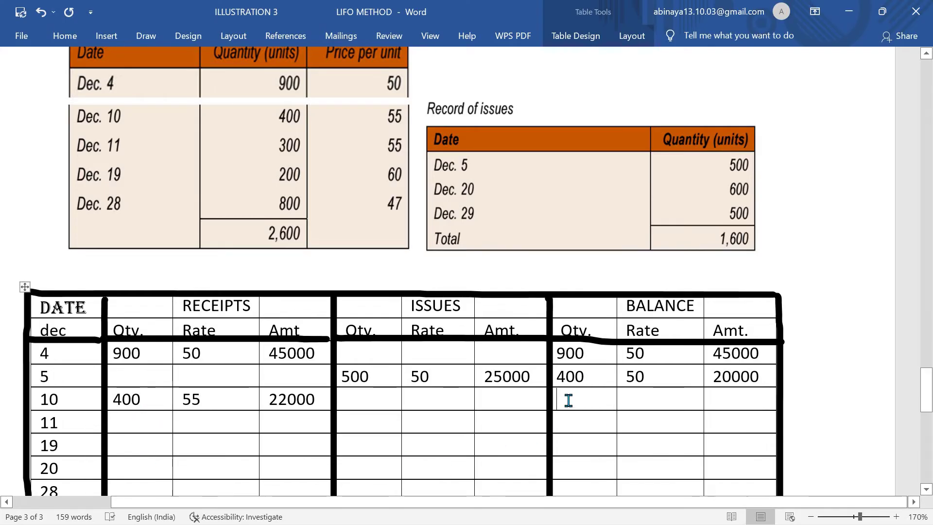
text(800)
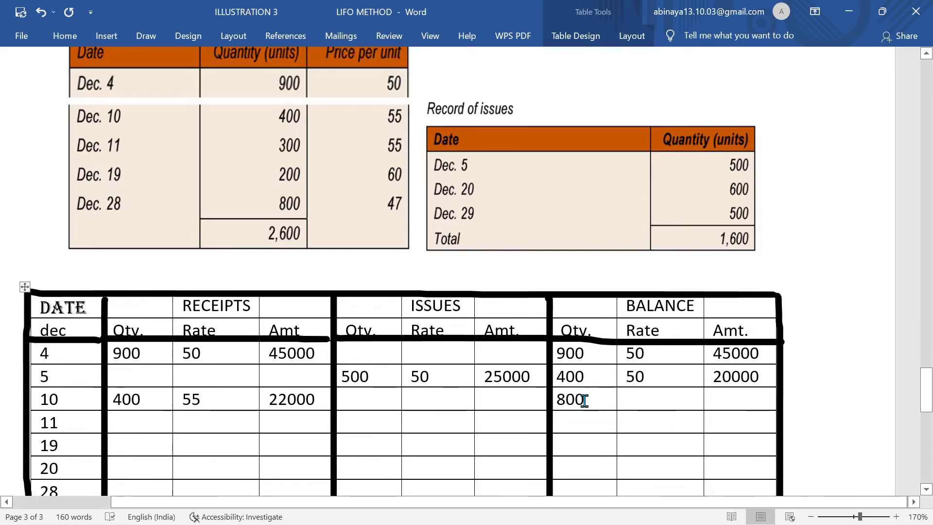
scroll(585, 401, up, 3)
scroll(647, 344, down, 4)
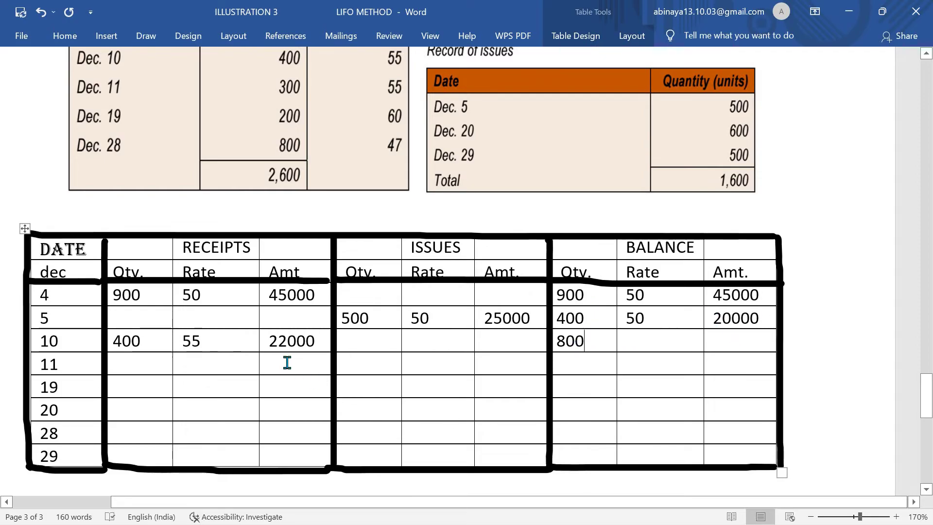
click(723, 344)
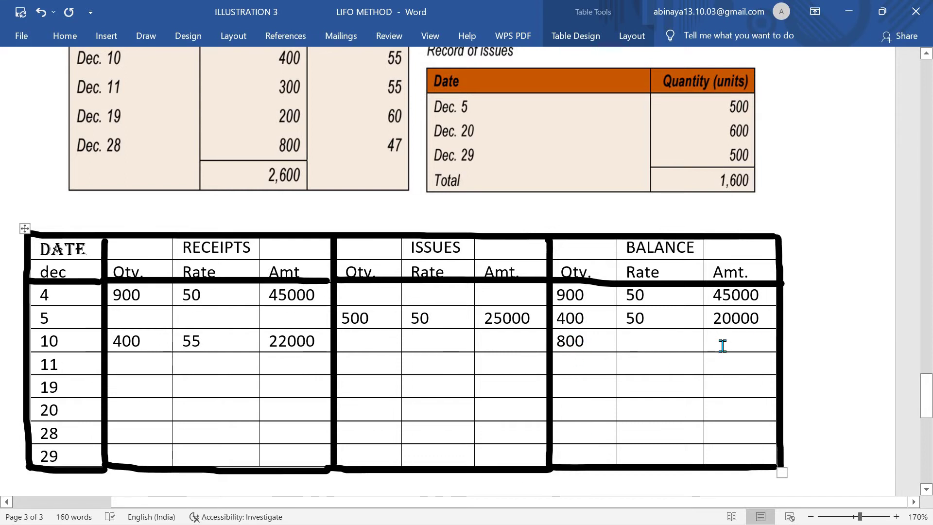
text(420)
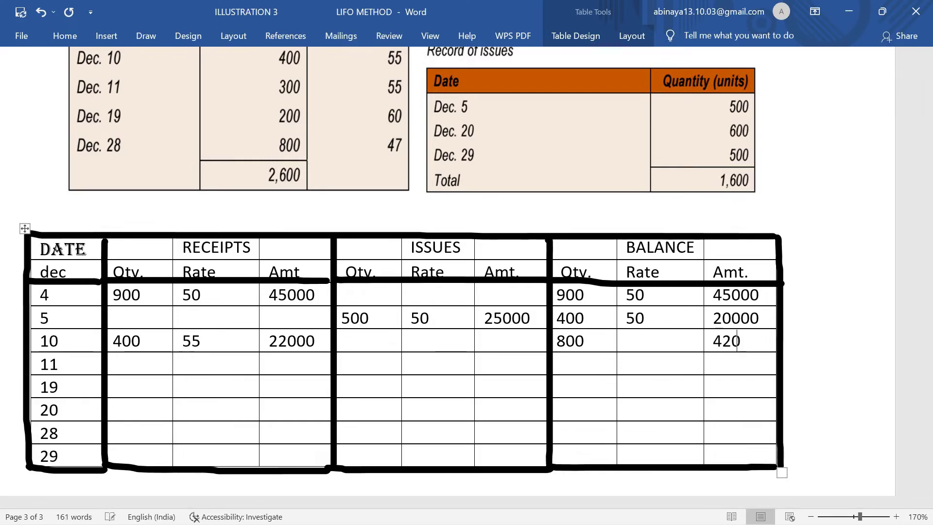
text(00)
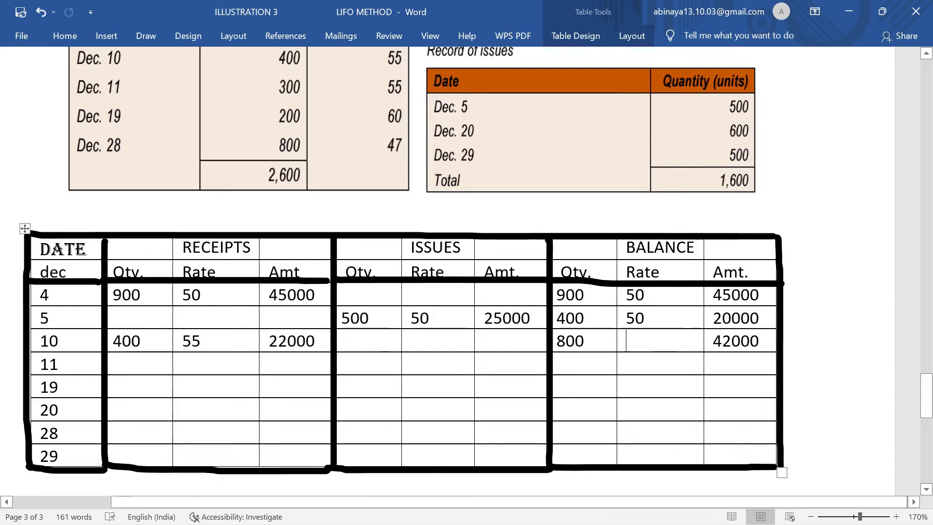
text(525)
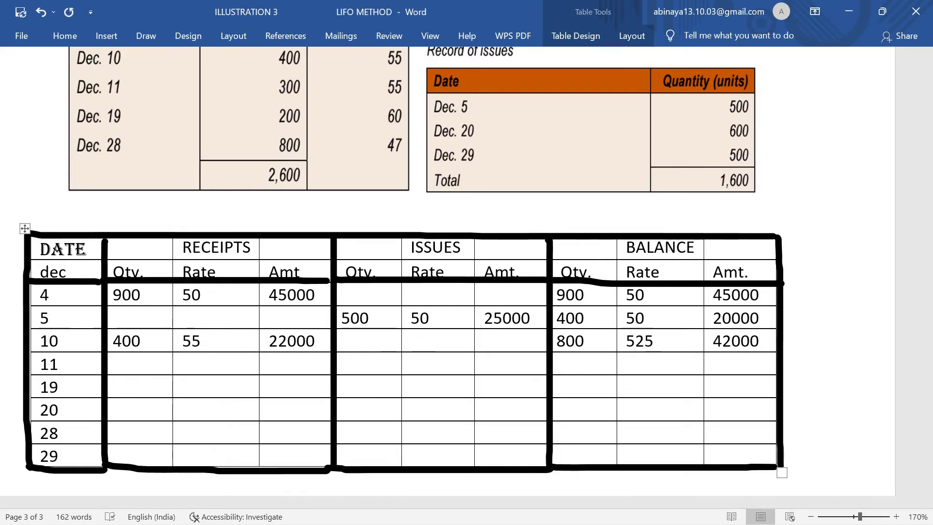
text(5)
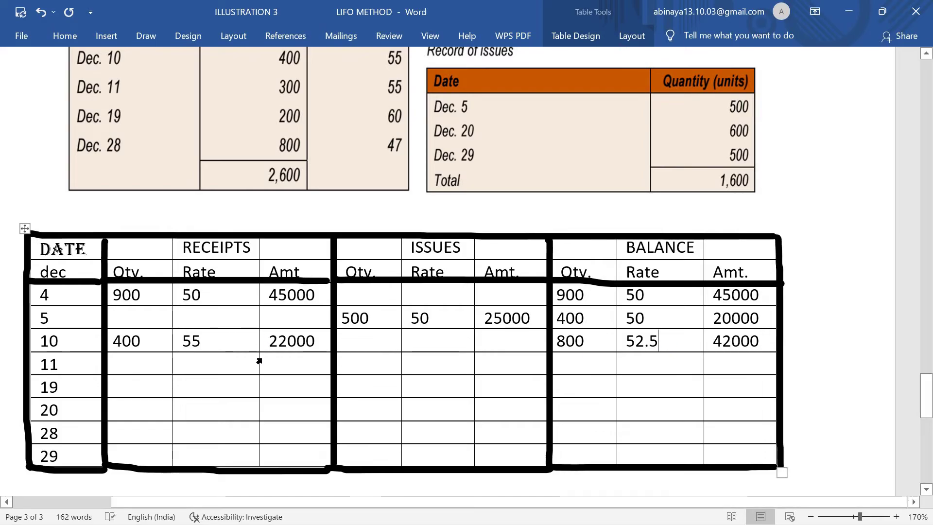
Step: Record the December 11 receipt with quantity 300, rate 55 and amount 16500
scroll(275, 342, up, 3)
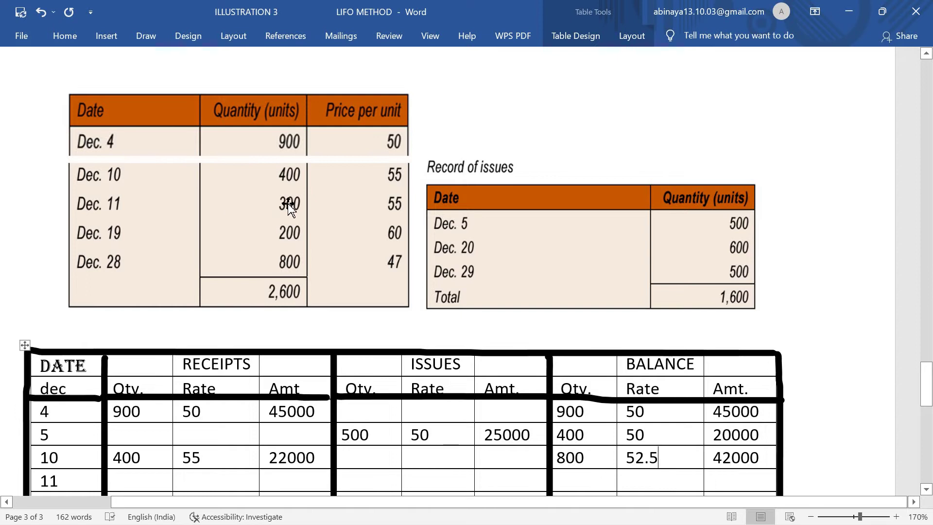
scroll(288, 202, down, 3)
click(164, 372)
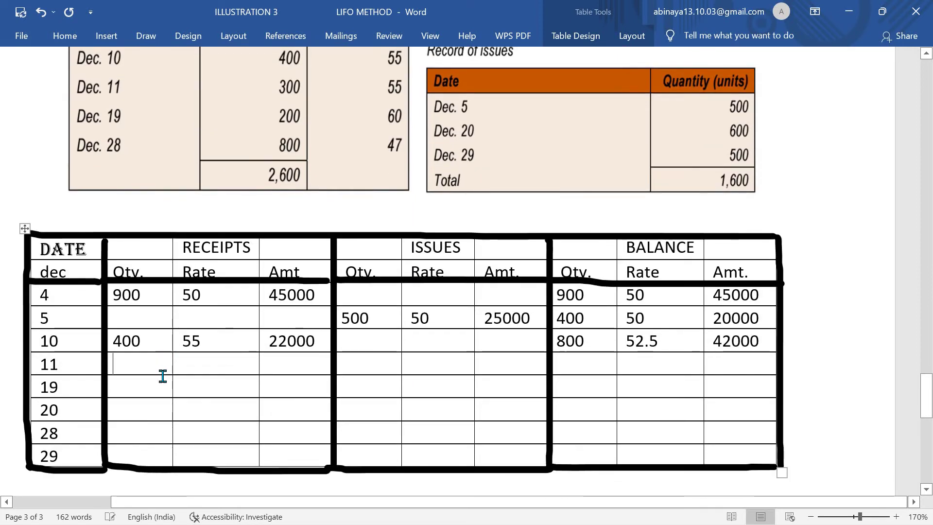
text(300)
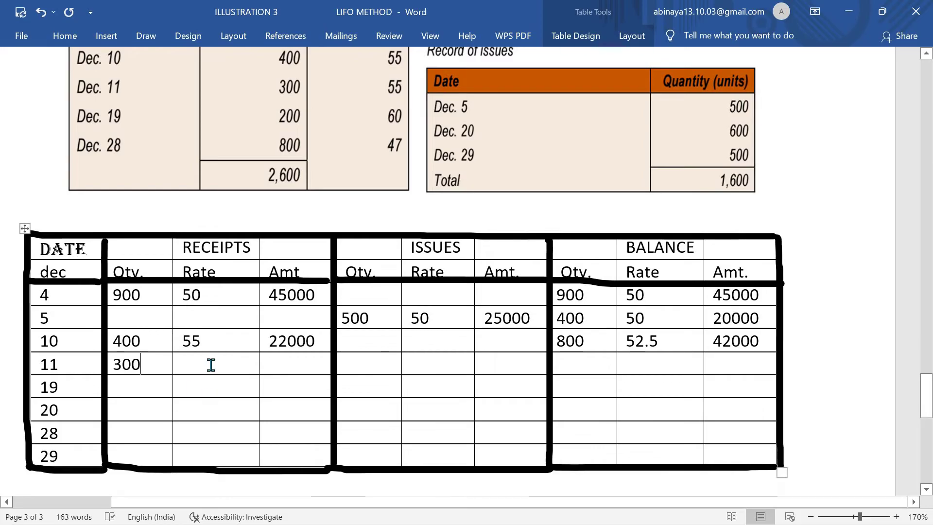
text(55)
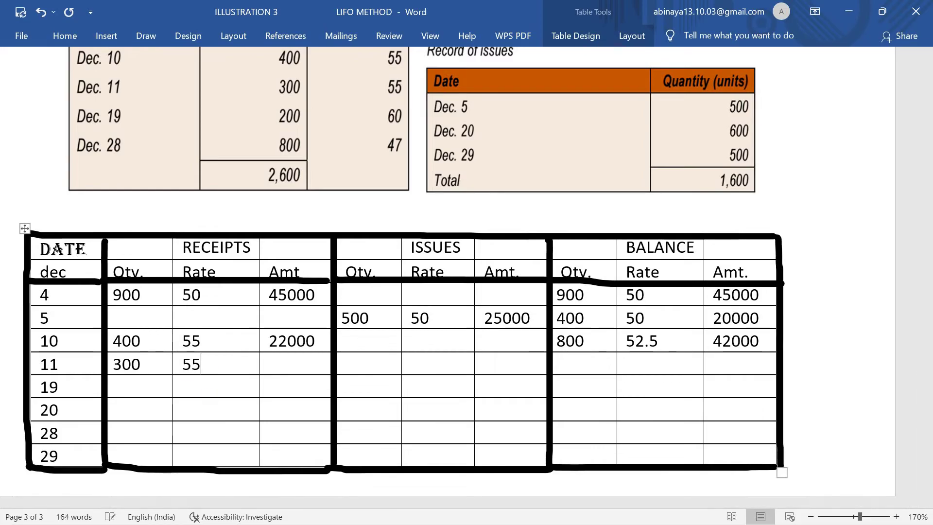
key(Tab)
text(1)
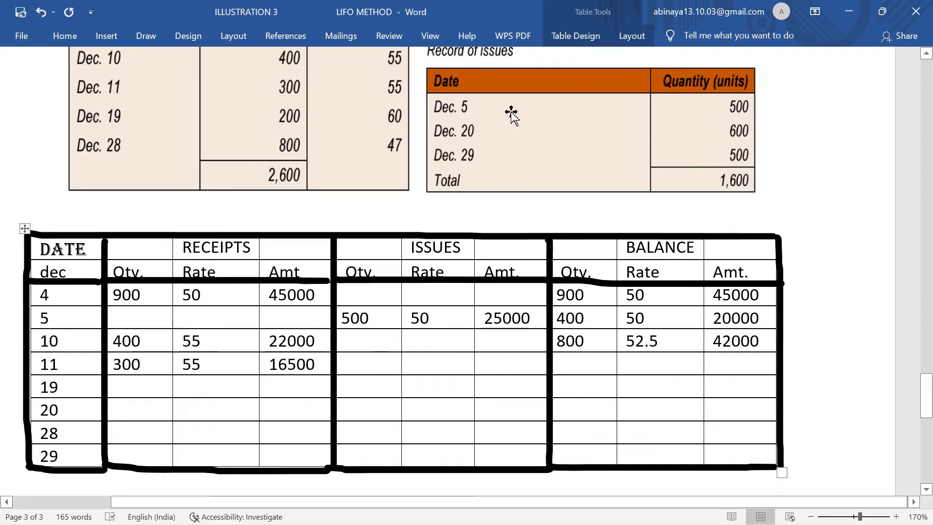
Step: Fill in the December 11 balance with quantity 1100, amount 58500 and average rate 53.18
click(576, 362)
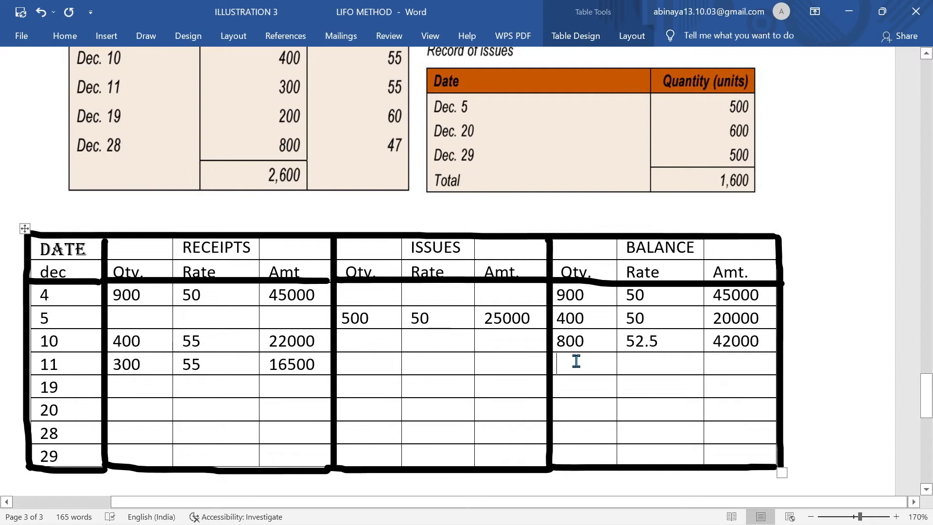
text(1)
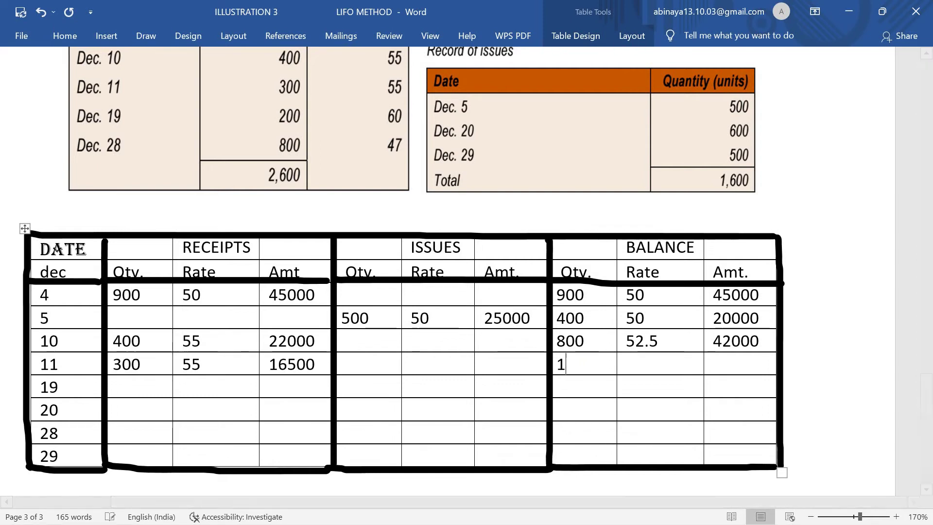
text(100)
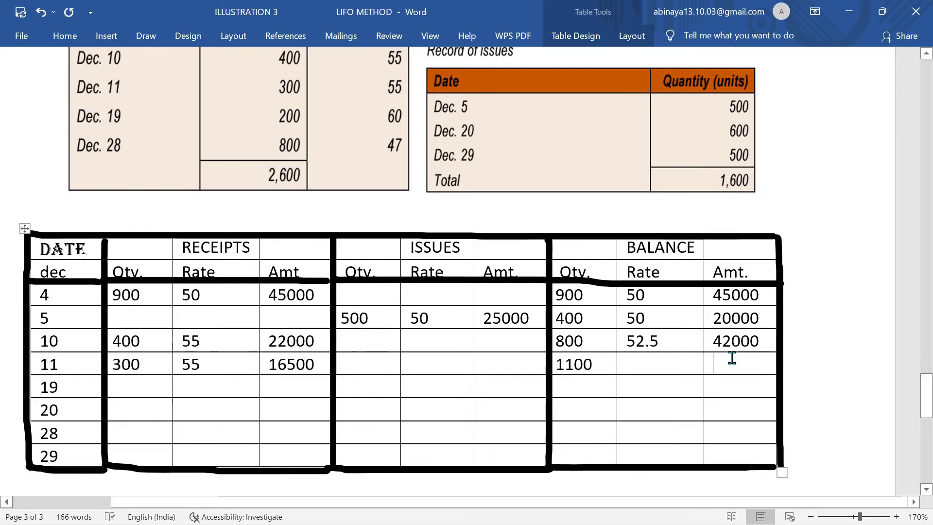
text(5850)
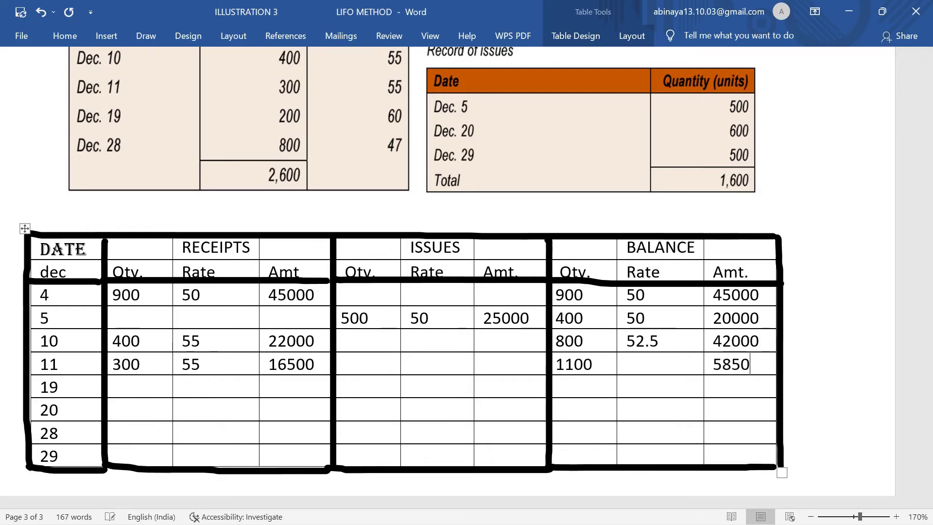
text(0)
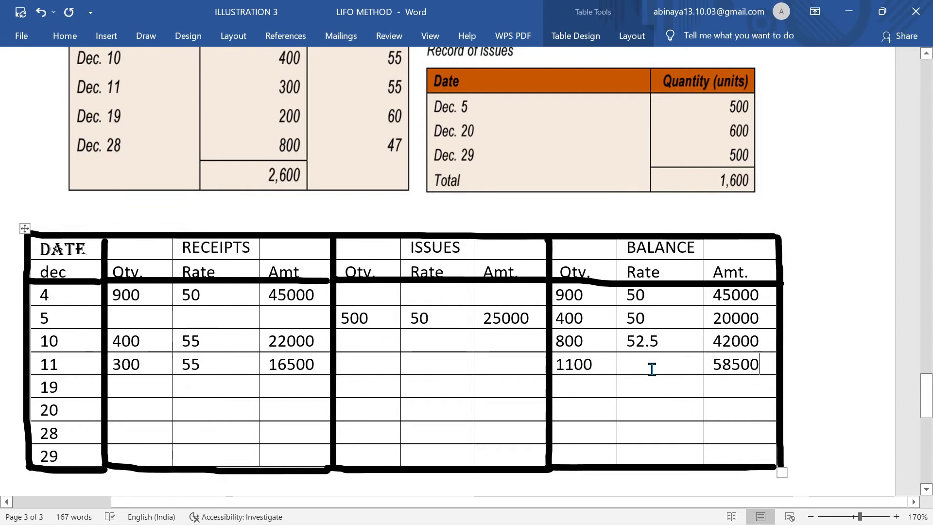
text(52)
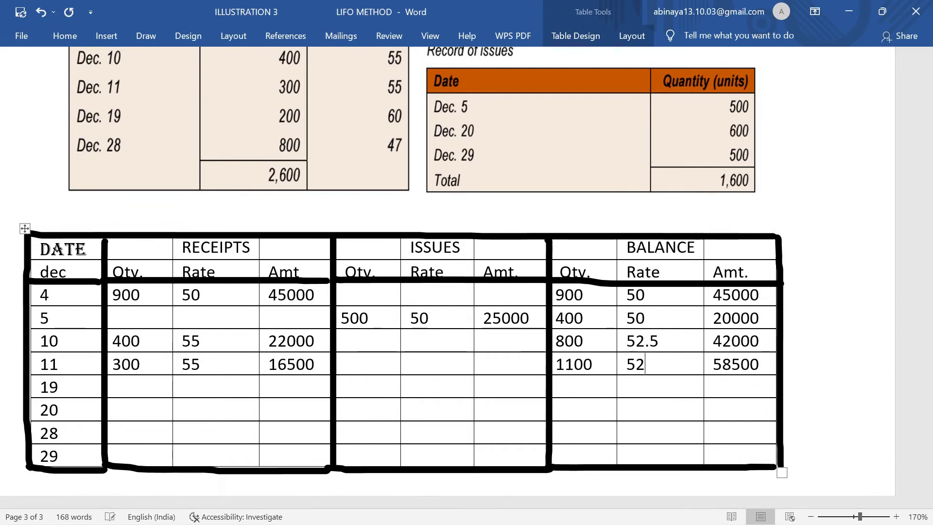
key(BackSpace)
text(3.18)
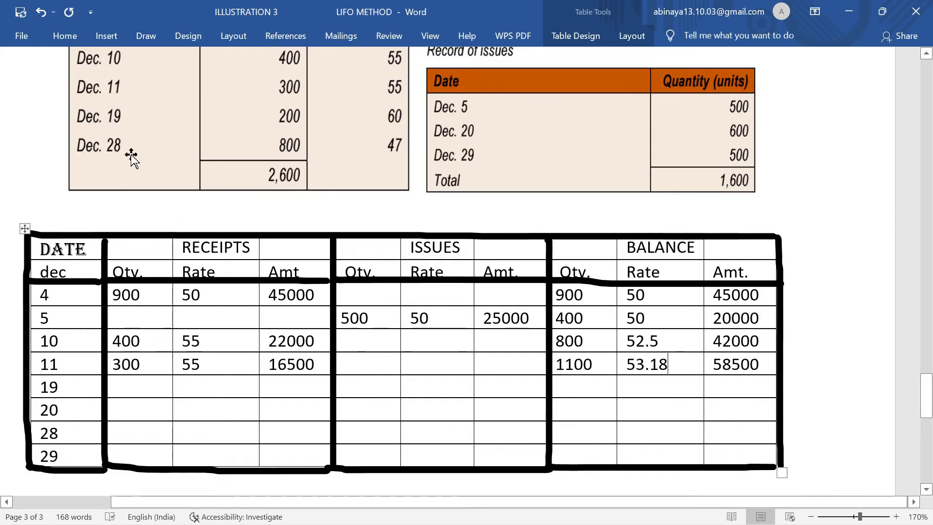
Step: Record the December 19 receipt with quantity 200, rate 60 and amount 12000
click(141, 387)
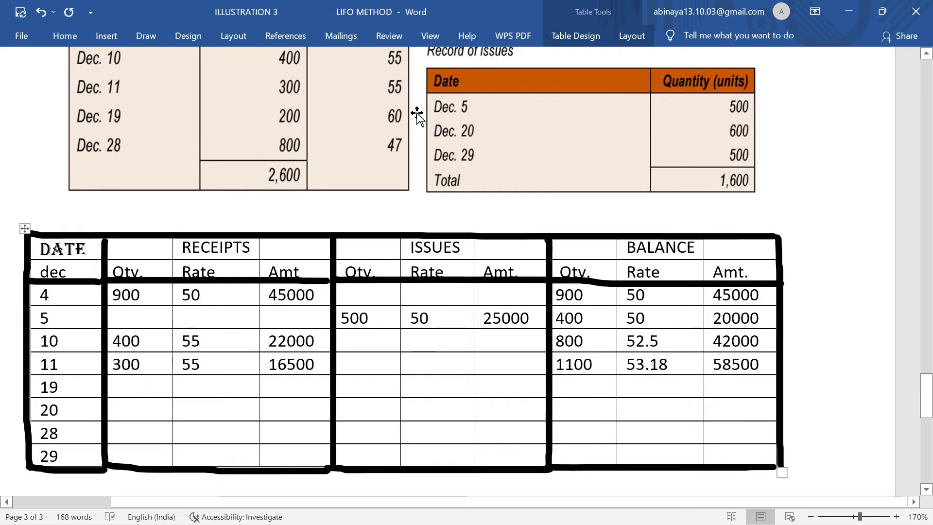
text(200)
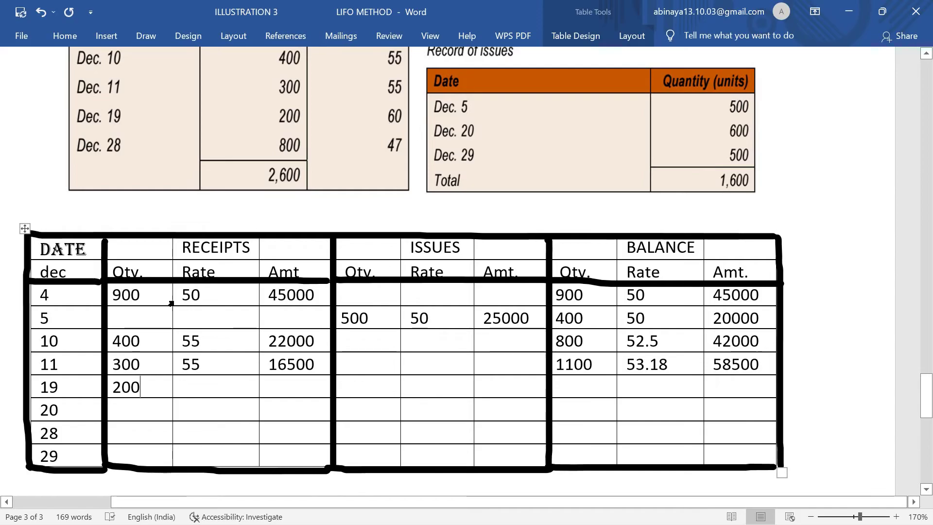
text(60)
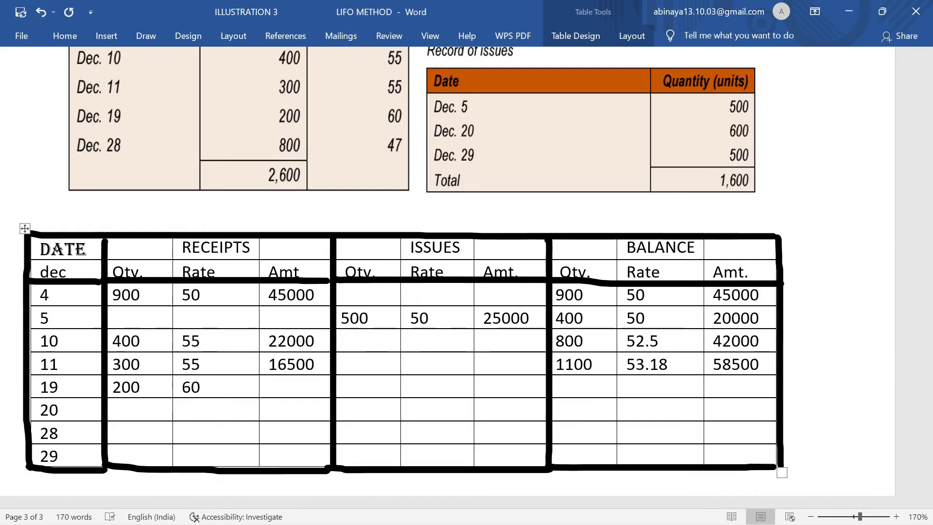
key(Tab)
text(1)
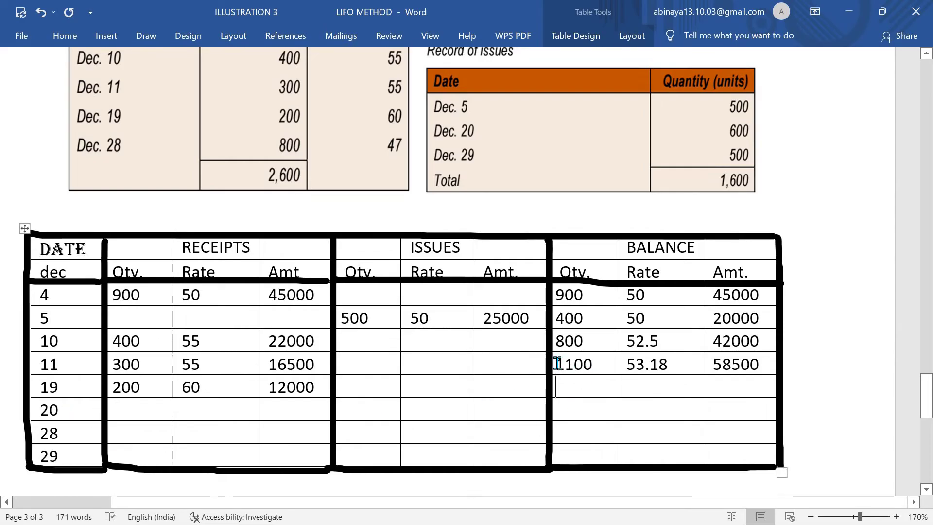
Step: Fill in the December 19 balance with quantity 1300, amount 70500 and average rate 54.23
click(556, 389)
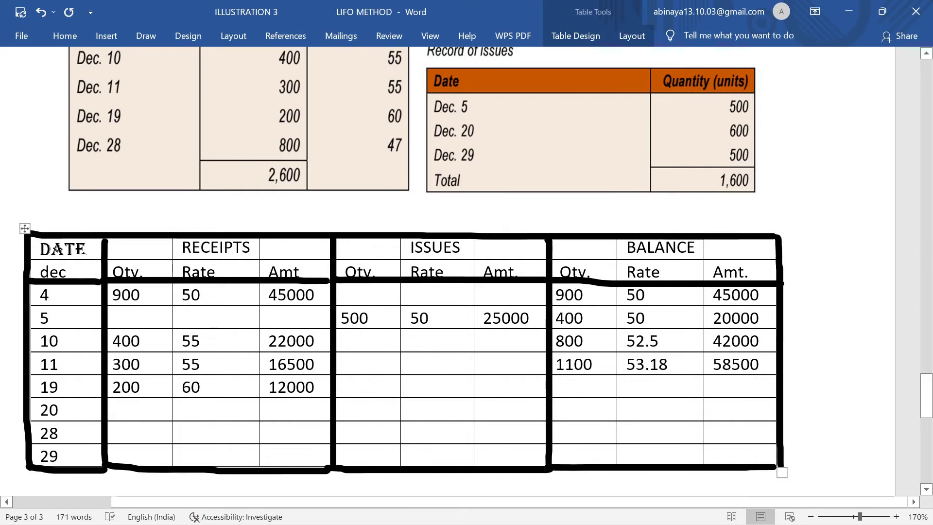
text(1300)
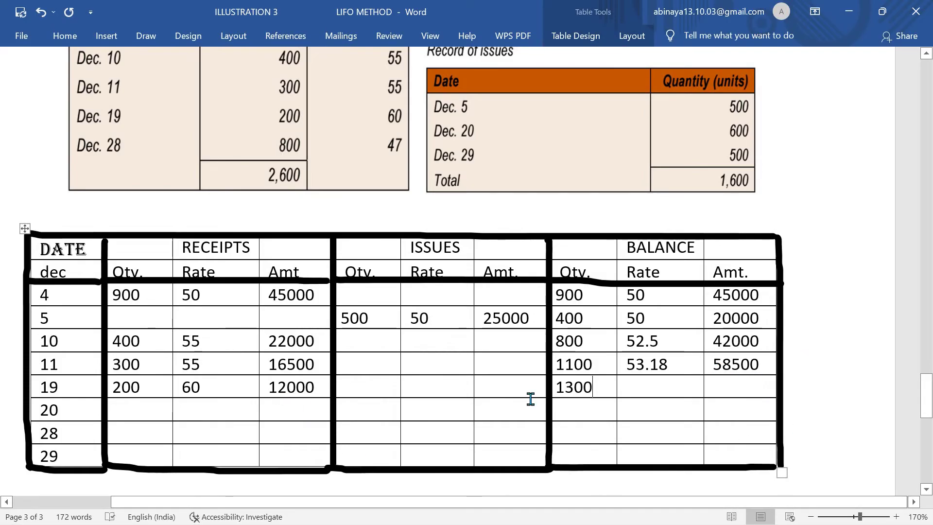
click(742, 393)
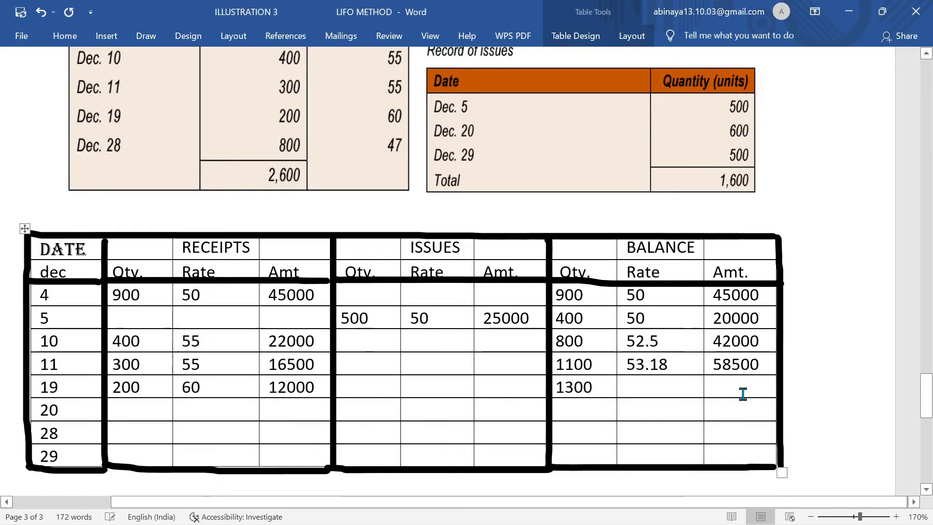
text(7)
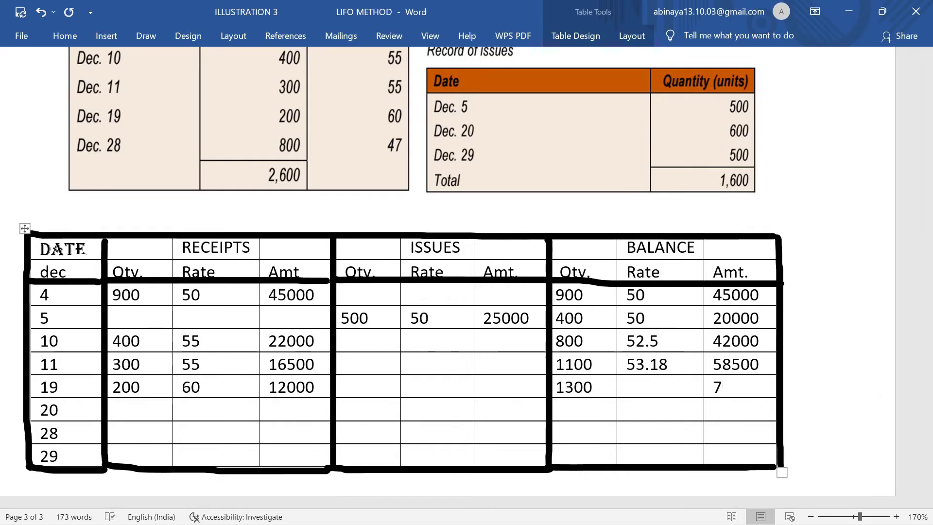
text(0500)
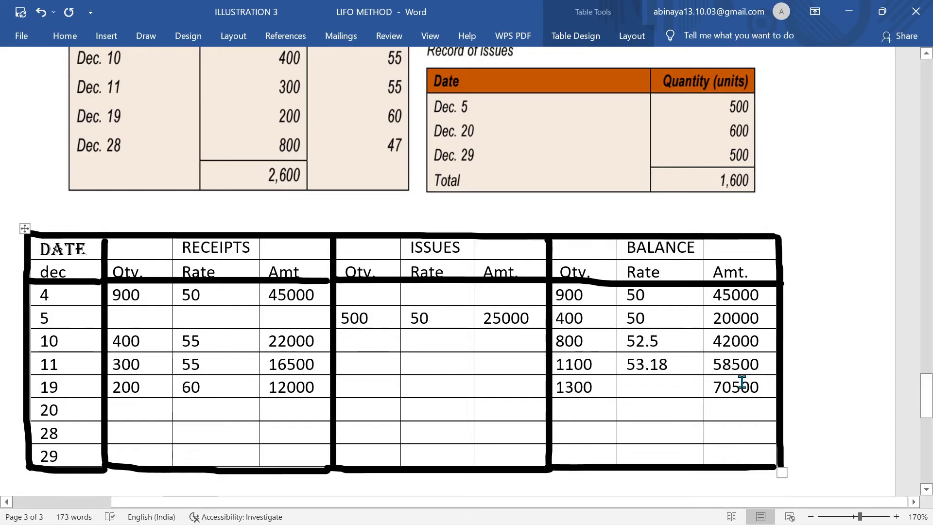
click(669, 388)
text(54.23)
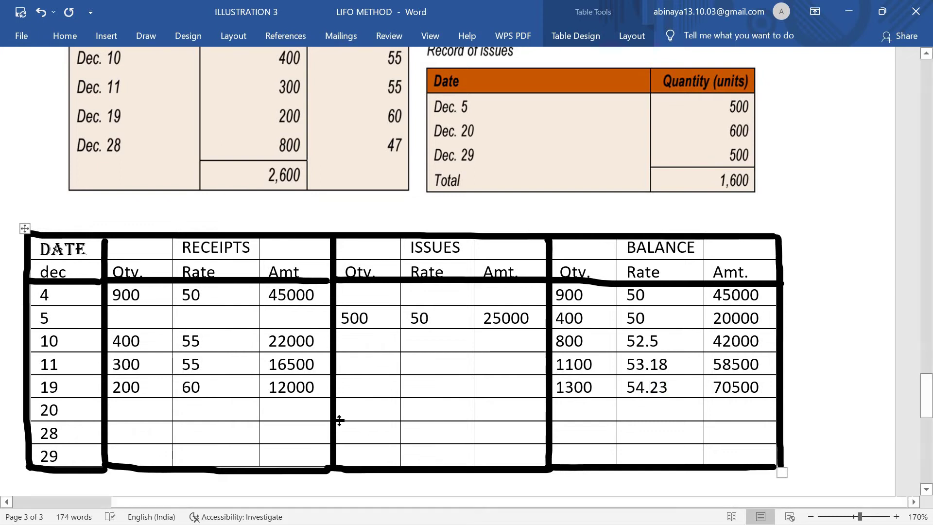
Step: Record the December 20 issue with quantity 600, rate 54.23 and amount 32538
click(143, 408)
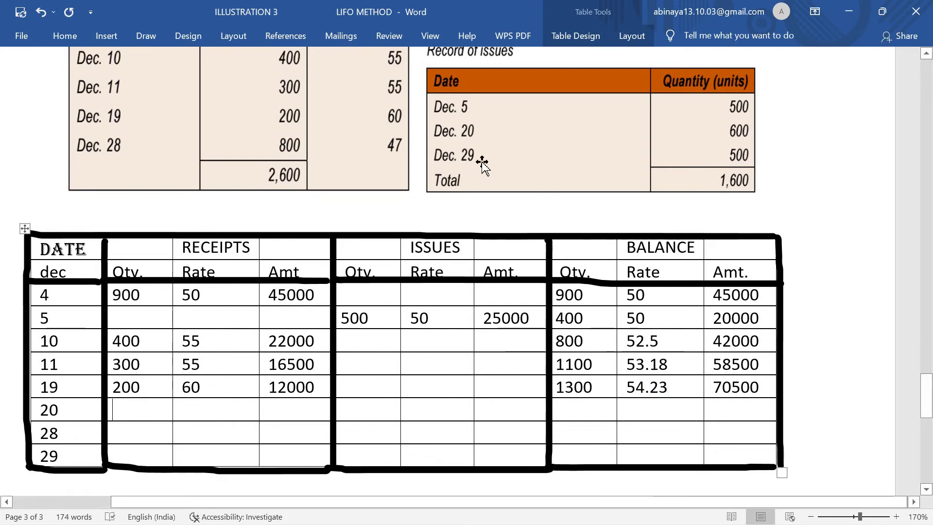
click(357, 407)
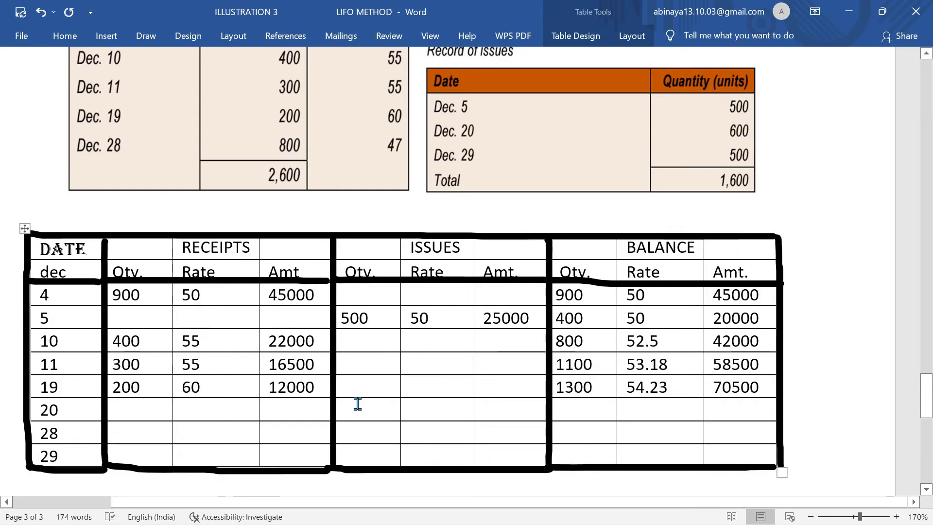
text(600)
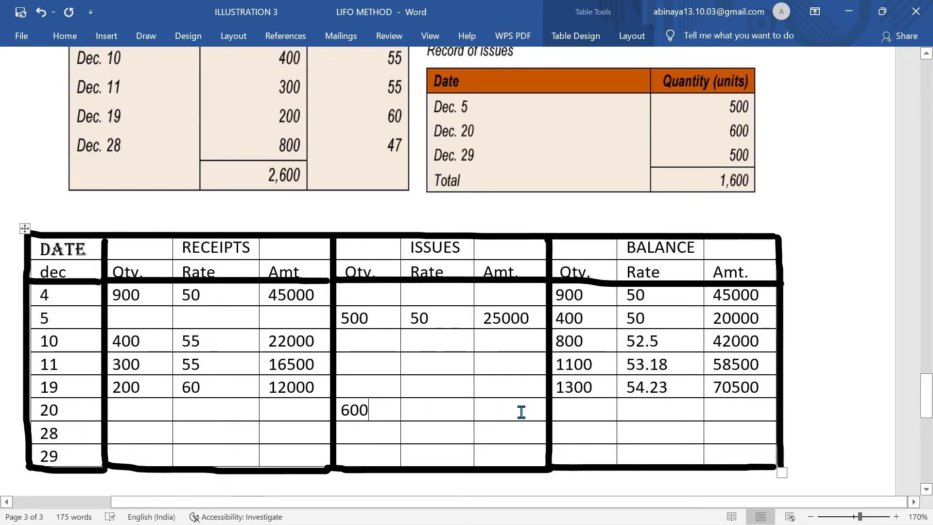
key(Tab)
text(54.)
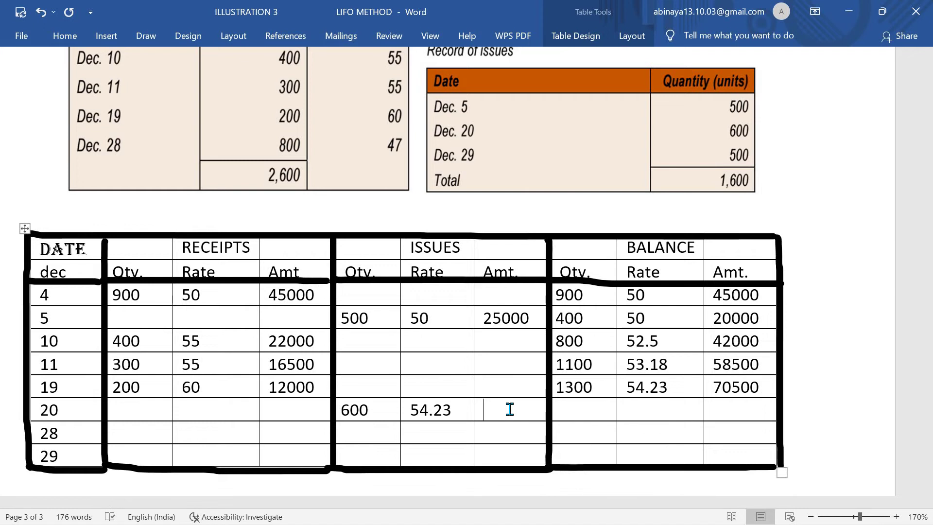
text(2)
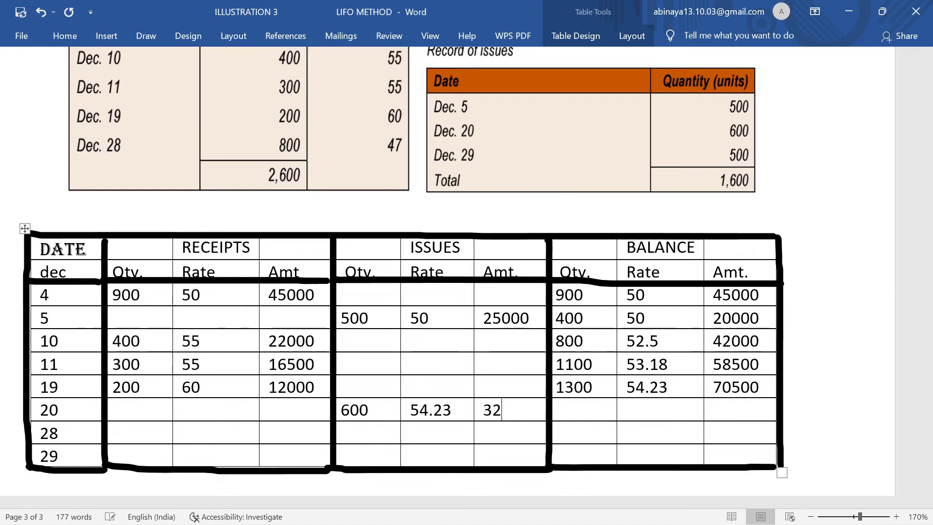
text(538)
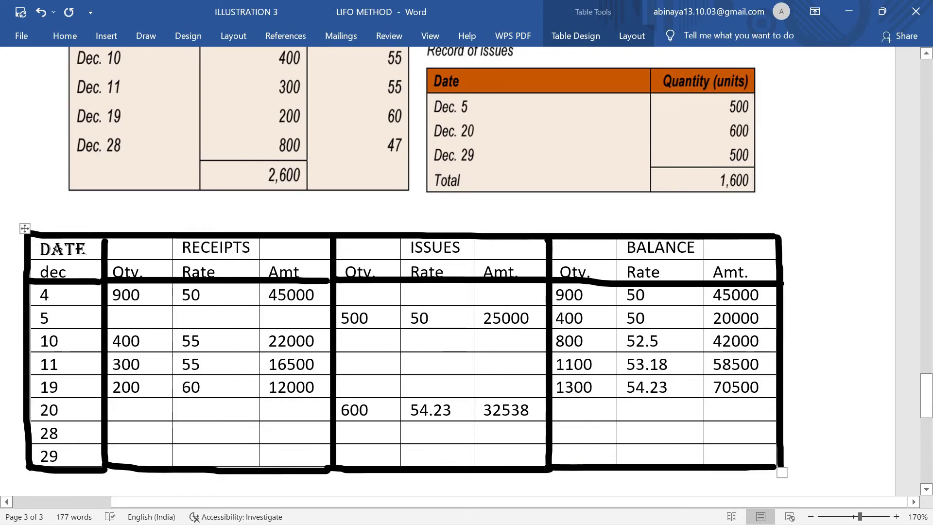
Step: Fill in the December 20 balance with quantity 700, amount 37962 and rate 54.23
key(Tab)
text(700)
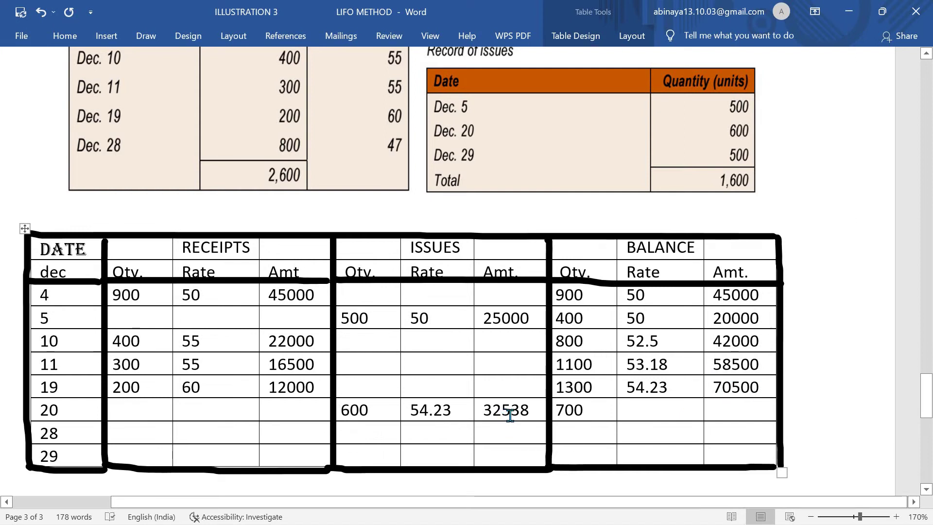
click(727, 409)
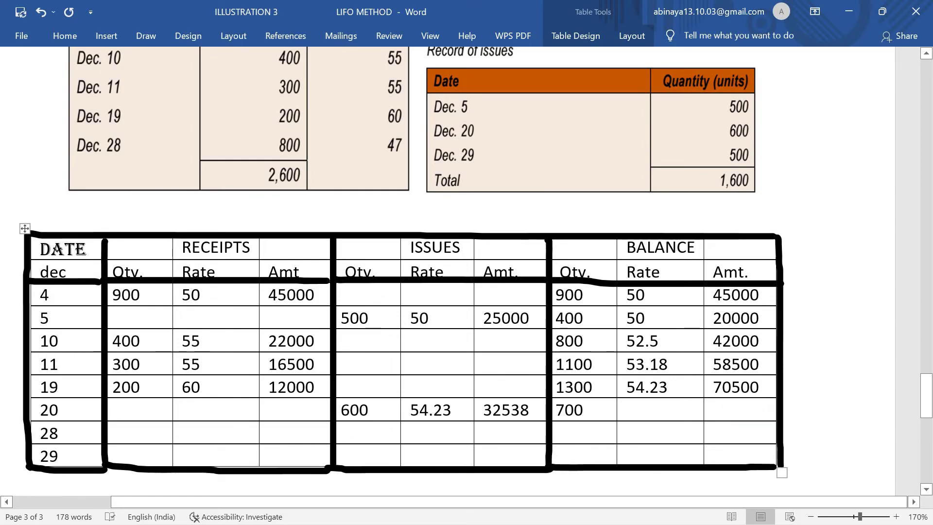
text(37)
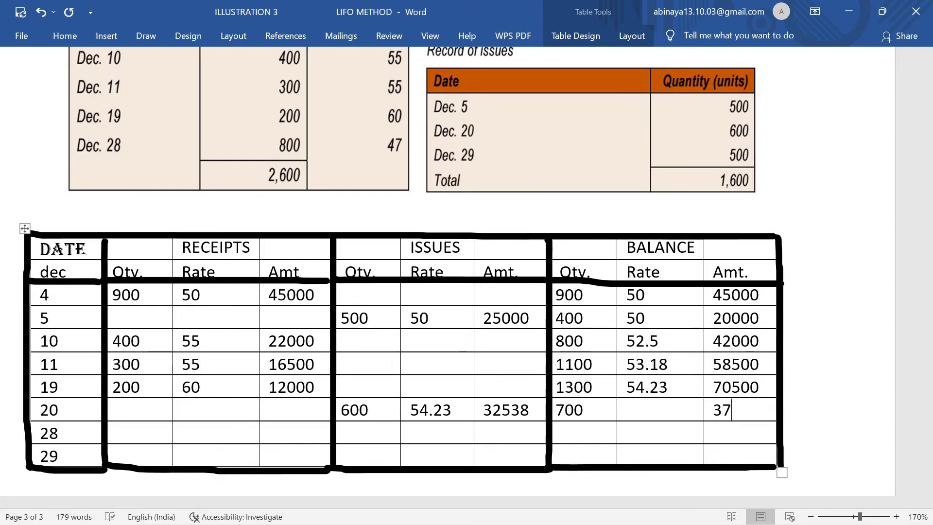
text(962)
click(630, 415)
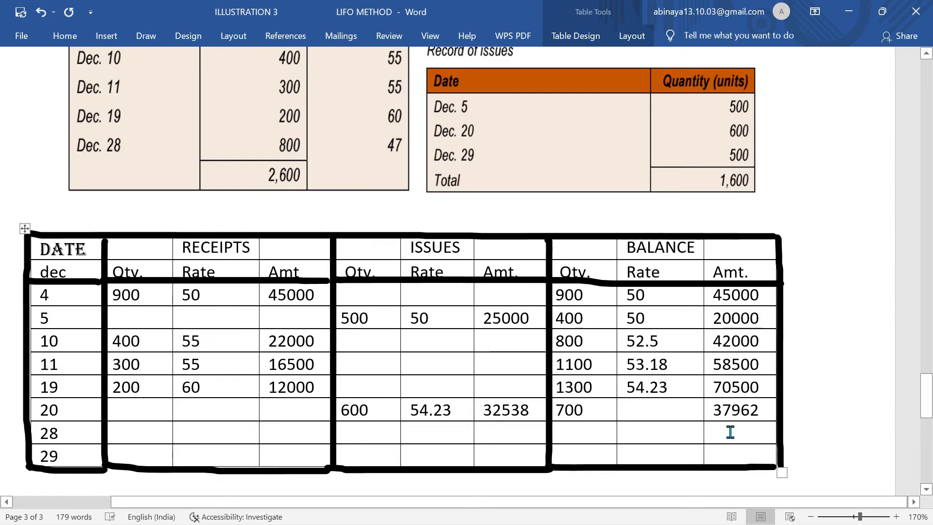
text(54)
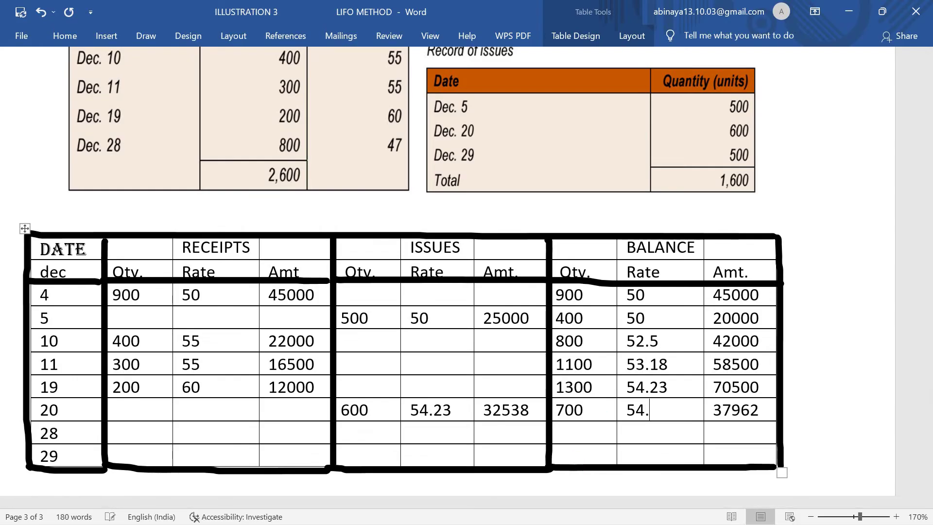
text(.23)
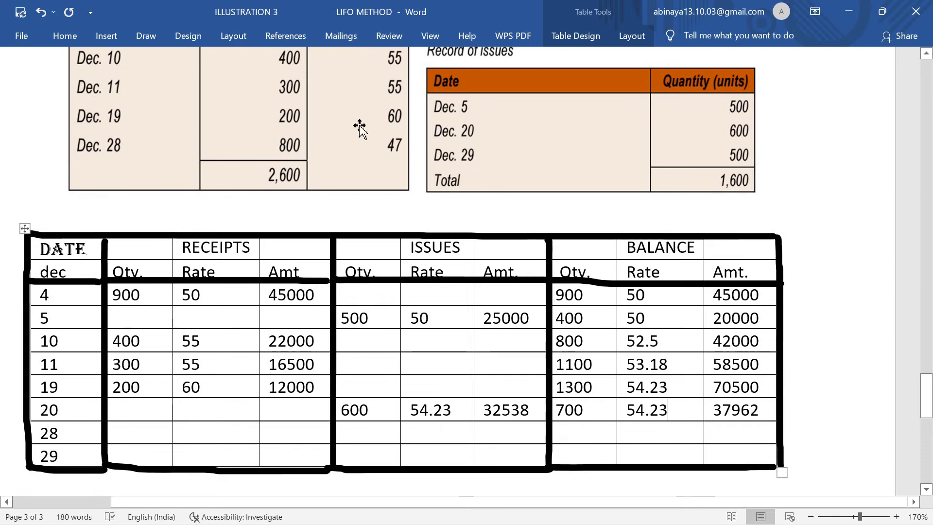
Step: Record the December 28 receipt with quantity 800, rate 47 and amount 37600
click(150, 425)
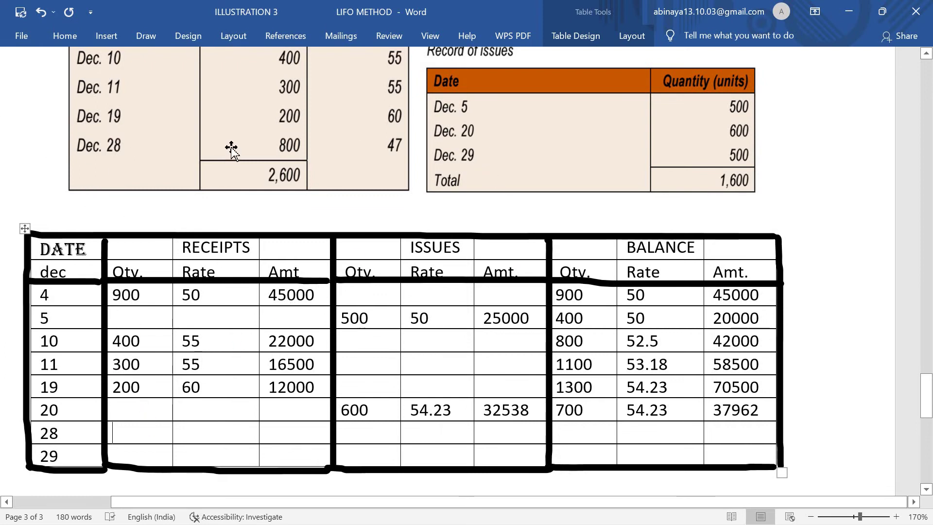
text(800)
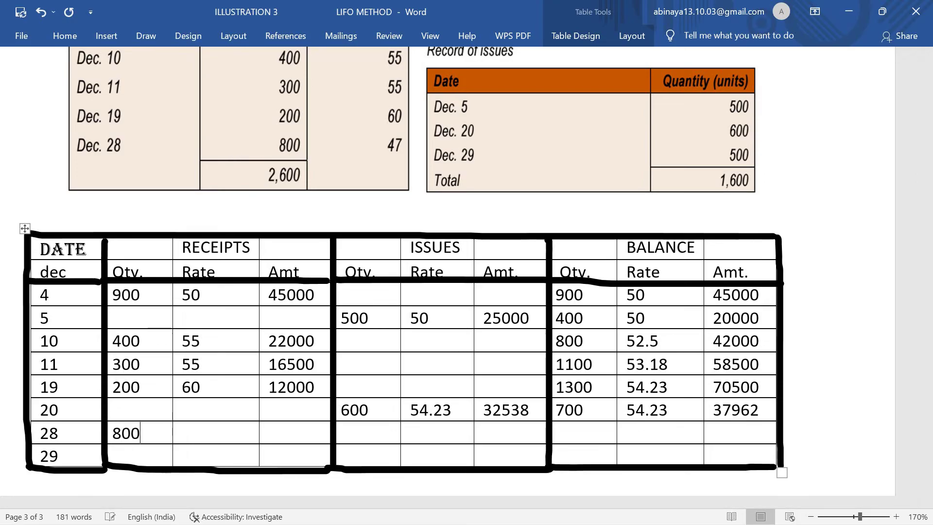
click(205, 427)
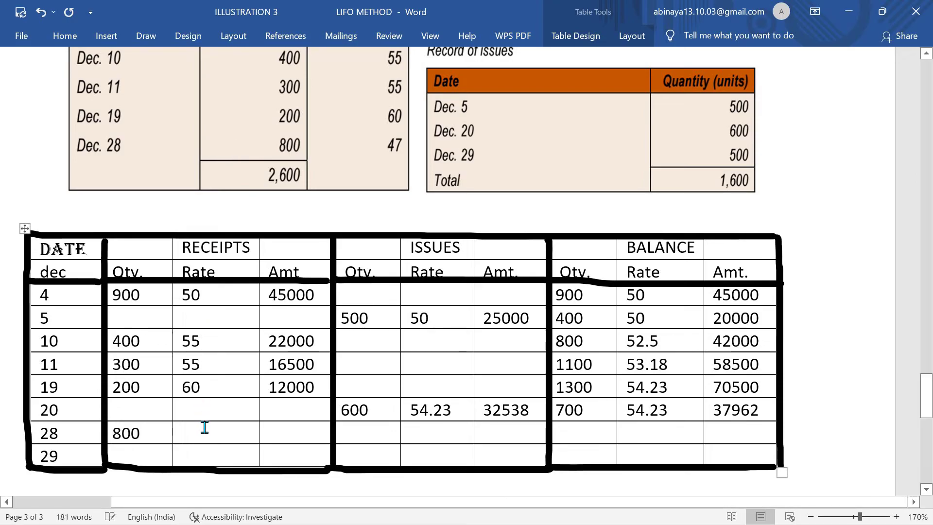
text(47)
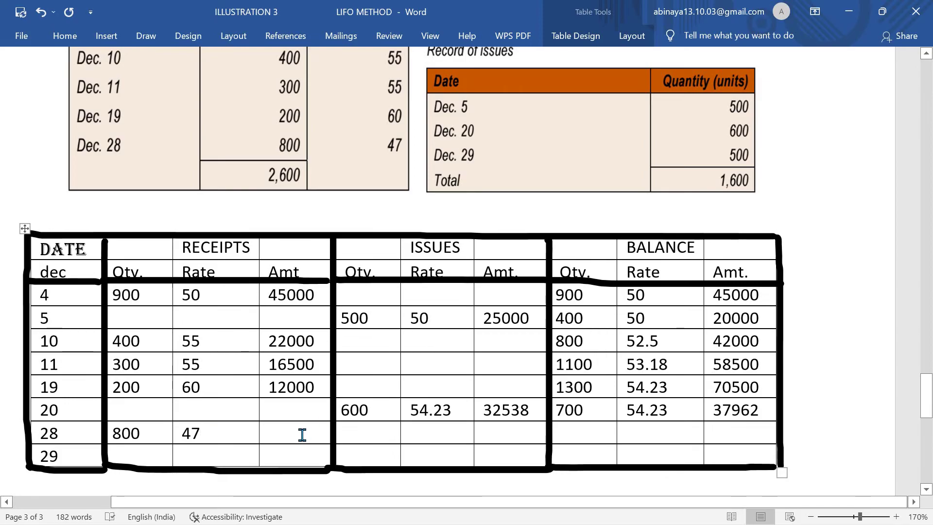
click(273, 433)
text(37)
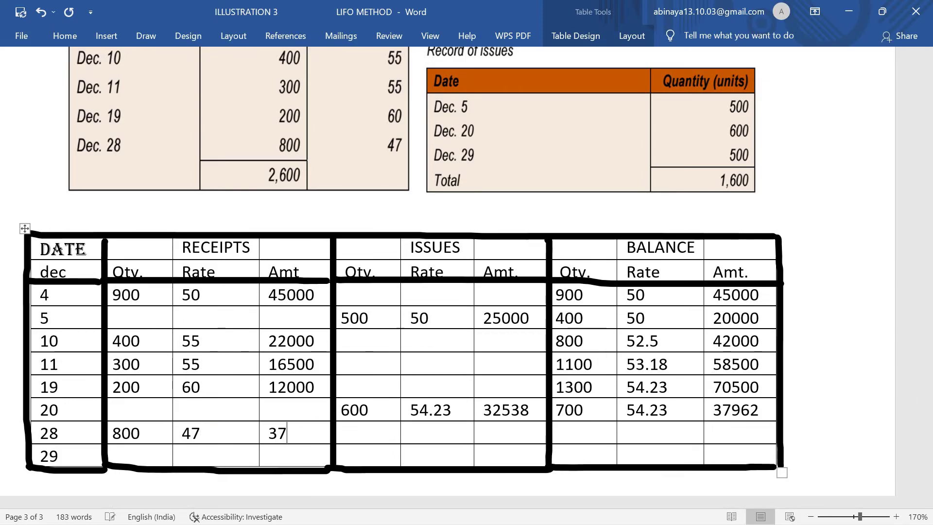
text(600)
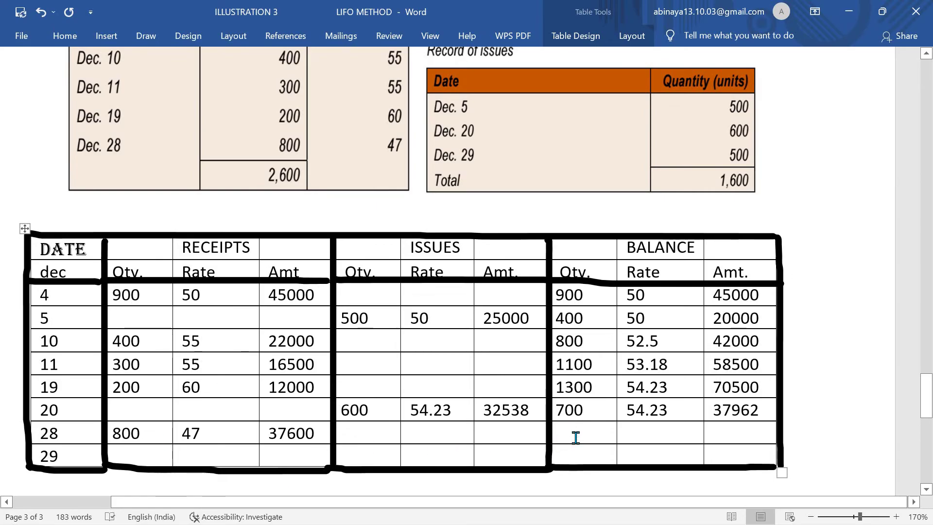
Step: Fill in the December 28 balance with quantity 1500, amount 75562 and average rate 50.37
text(1)
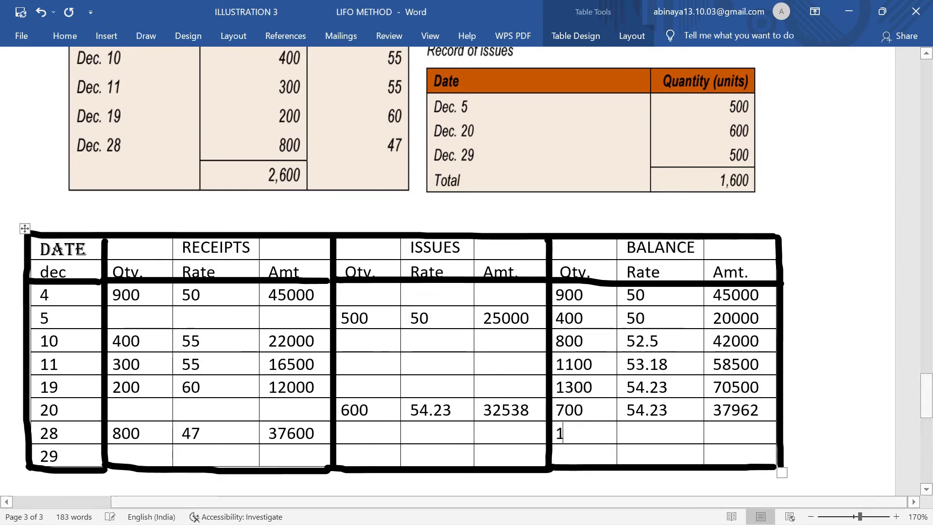
text(500)
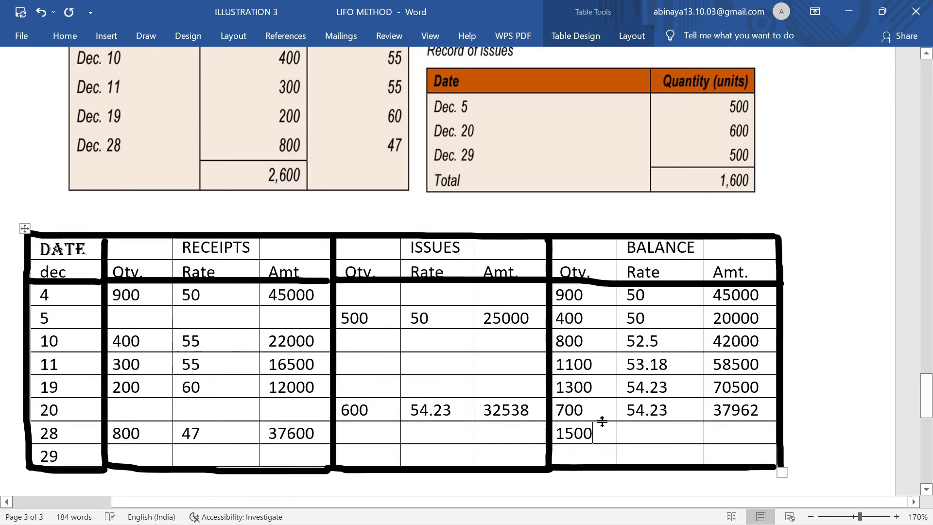
click(761, 435)
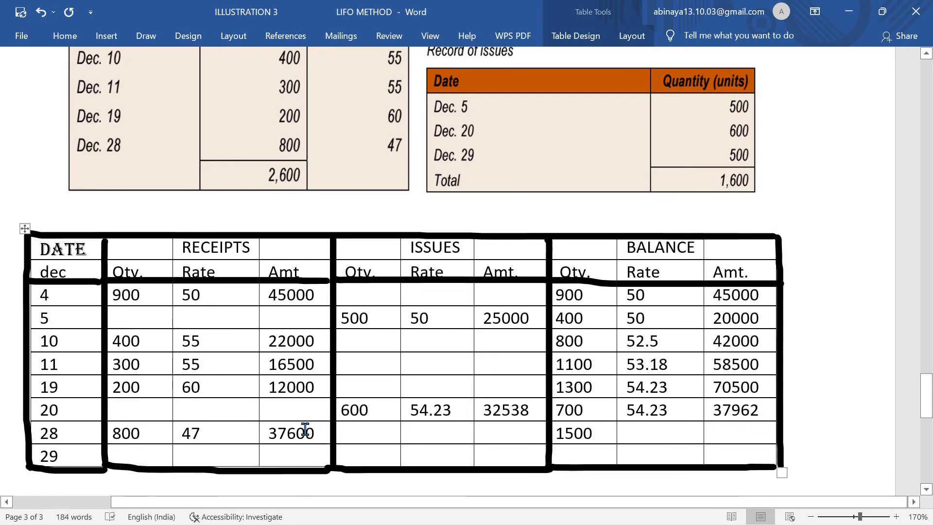
click(340, 434)
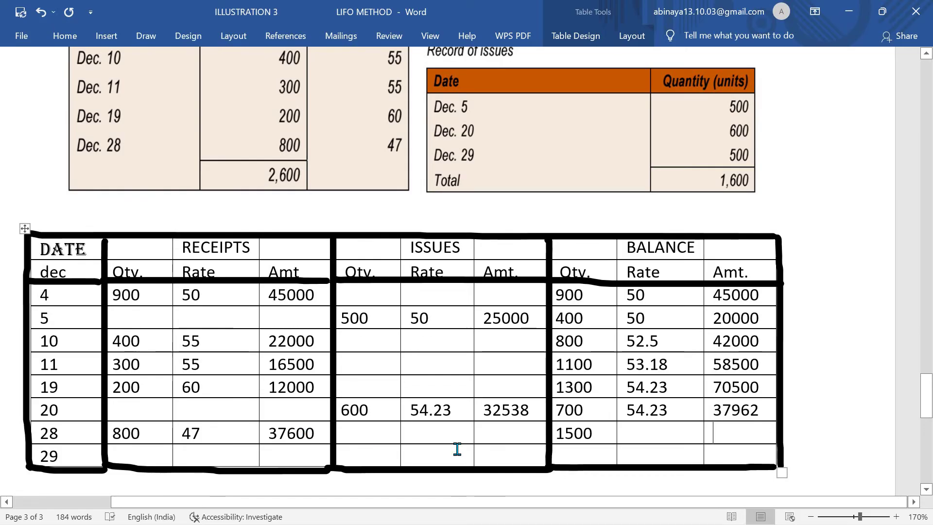
text(75)
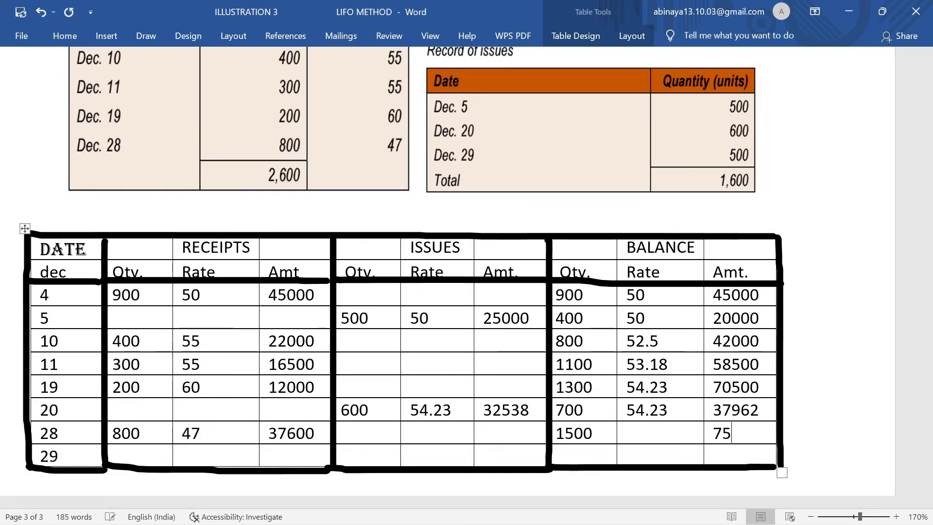
text(562)
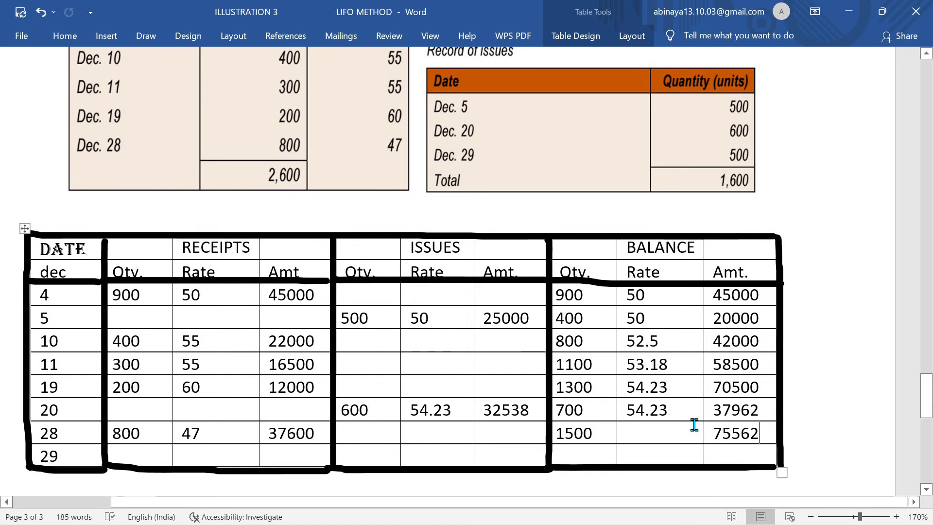
click(626, 432)
text(5)
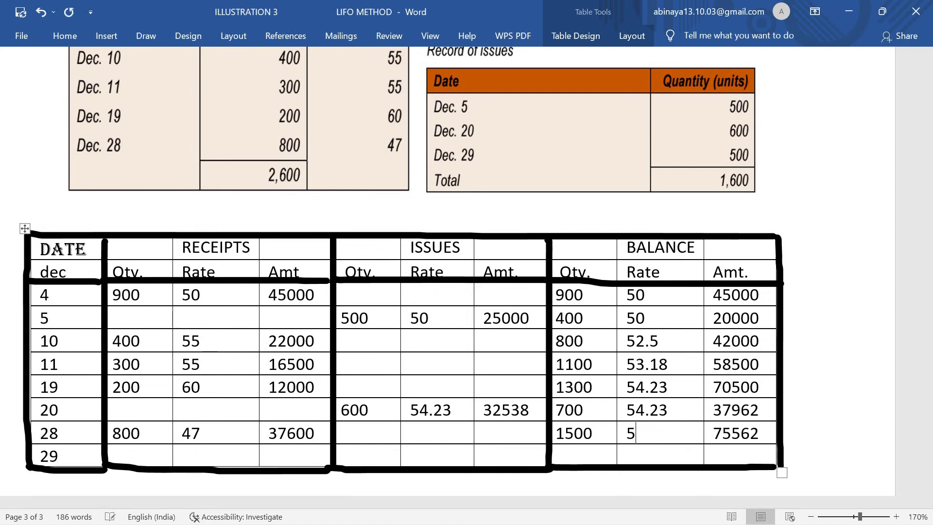
text(0.37)
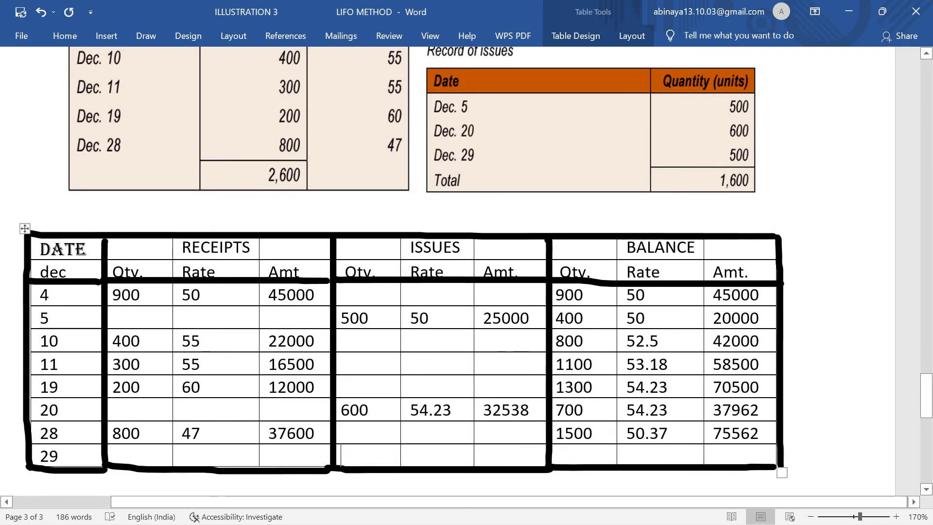
Step: Record the December 29 issue with quantity 500, rate 50.37 and amount 25185
text(500)
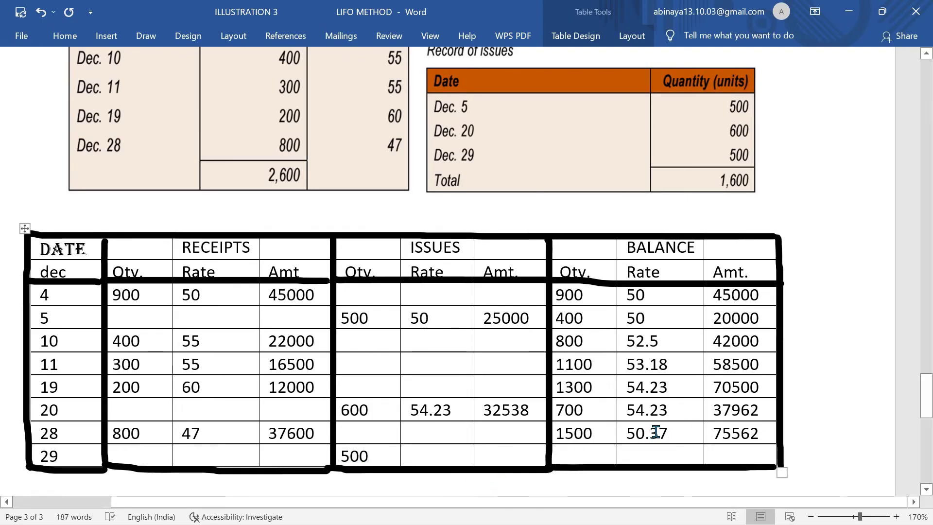
click(438, 452)
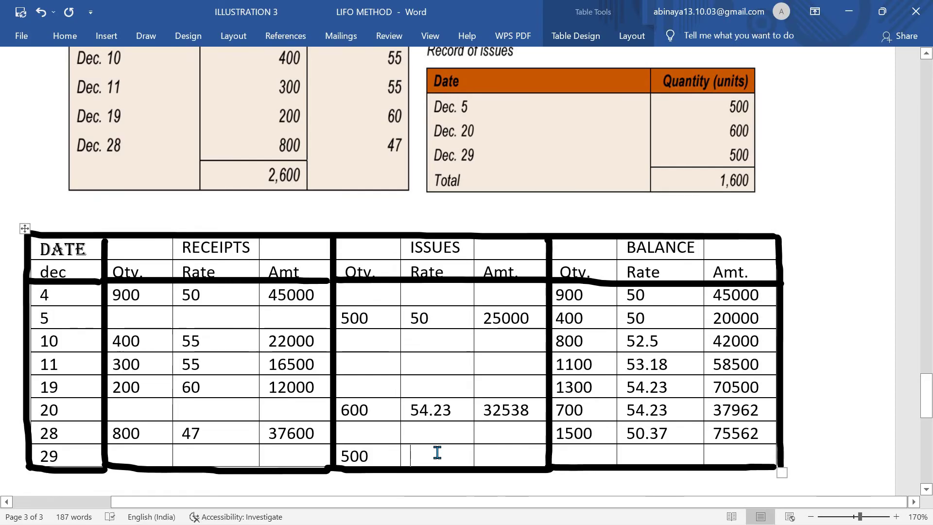
text(50.37)
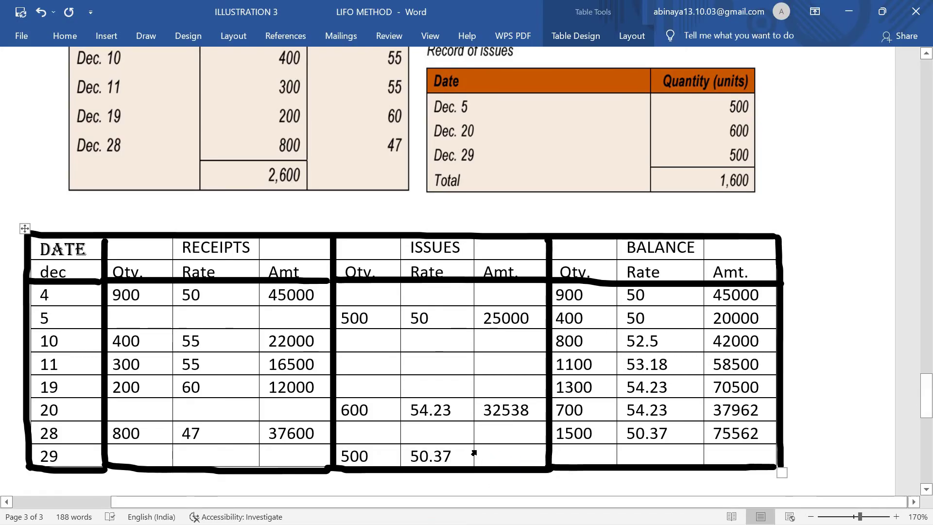
text(25185)
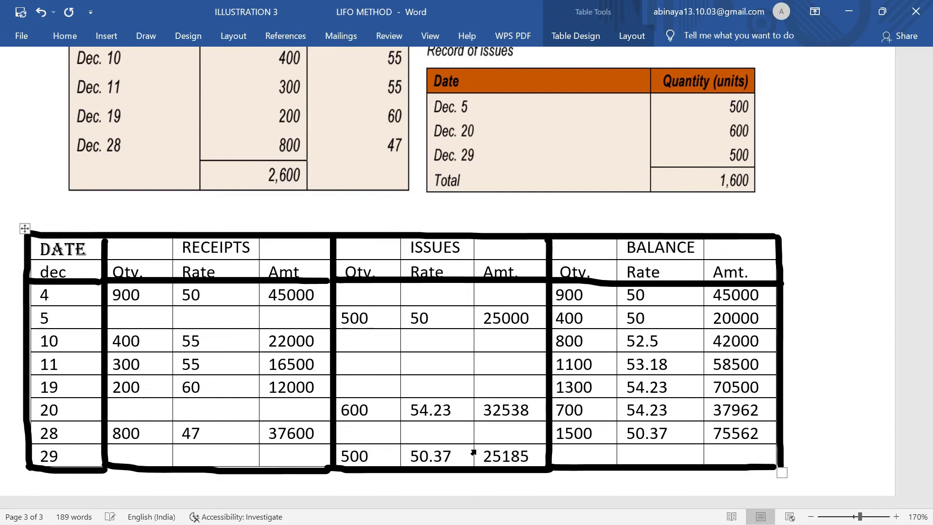
Step: Fill in the December 29 balance with quantity 1000, amount 50377 and rate 50.37
click(600, 468)
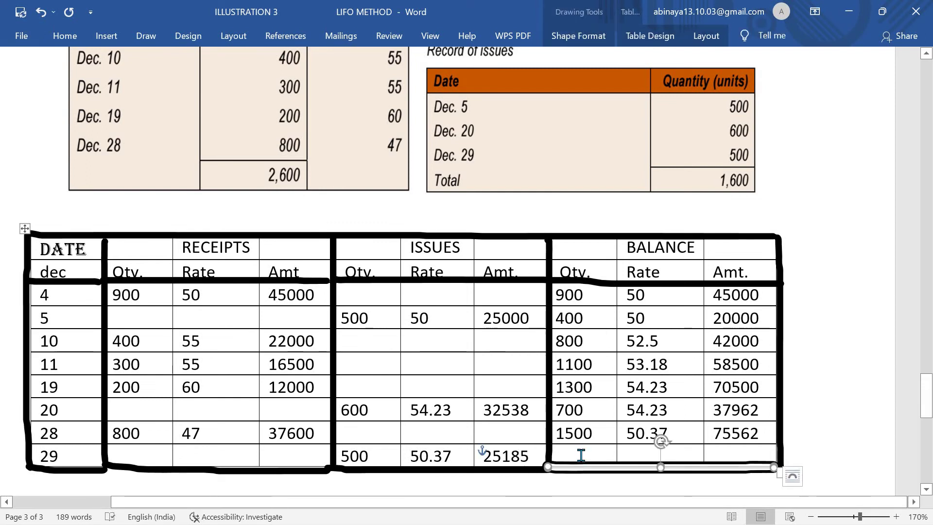
click(582, 455)
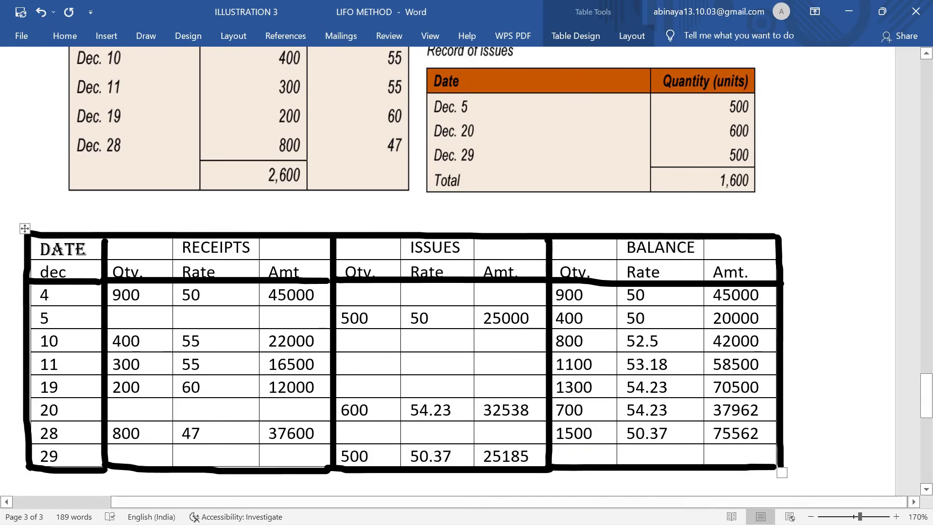
text(100)
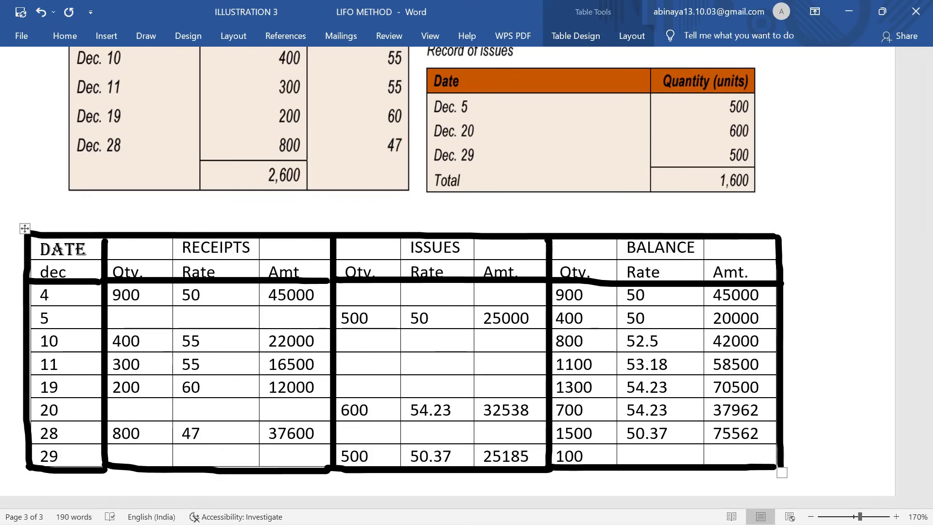
text(0)
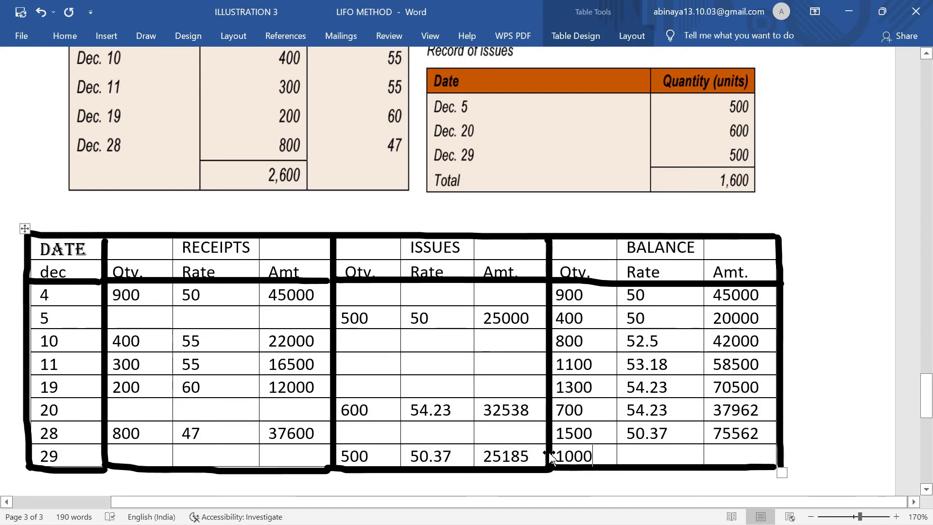
click(723, 467)
click(726, 450)
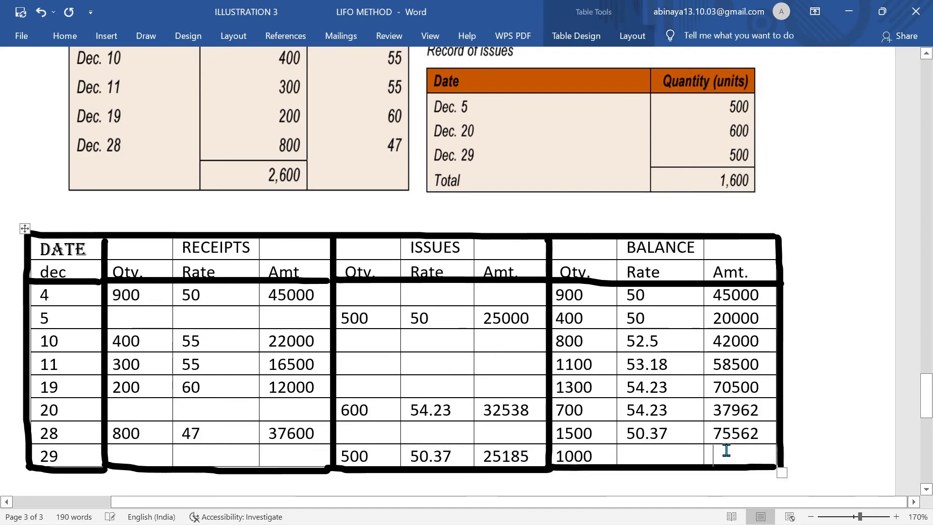
text(50)
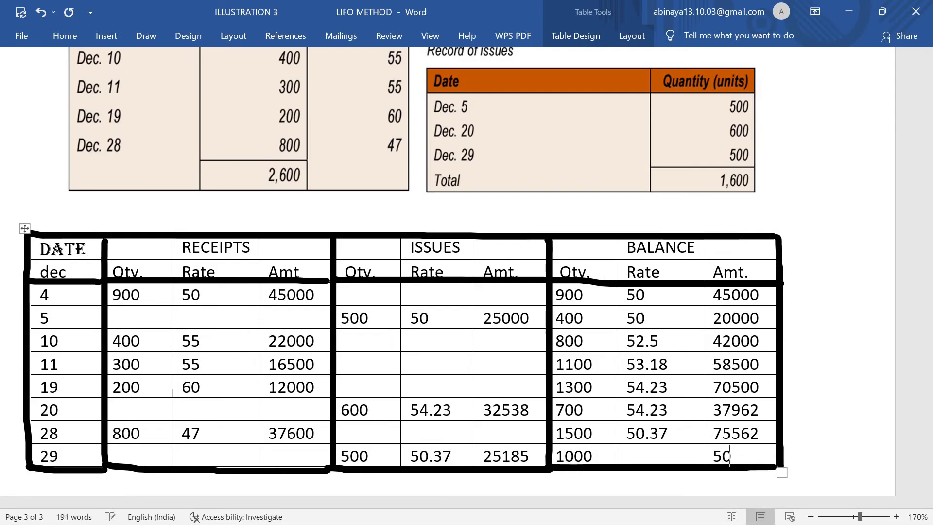
text(377)
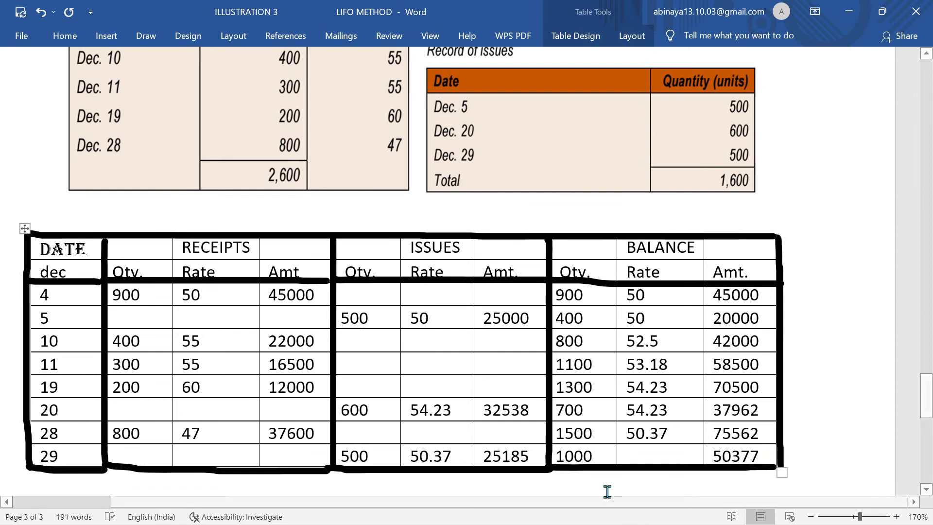
click(653, 462)
text(50)
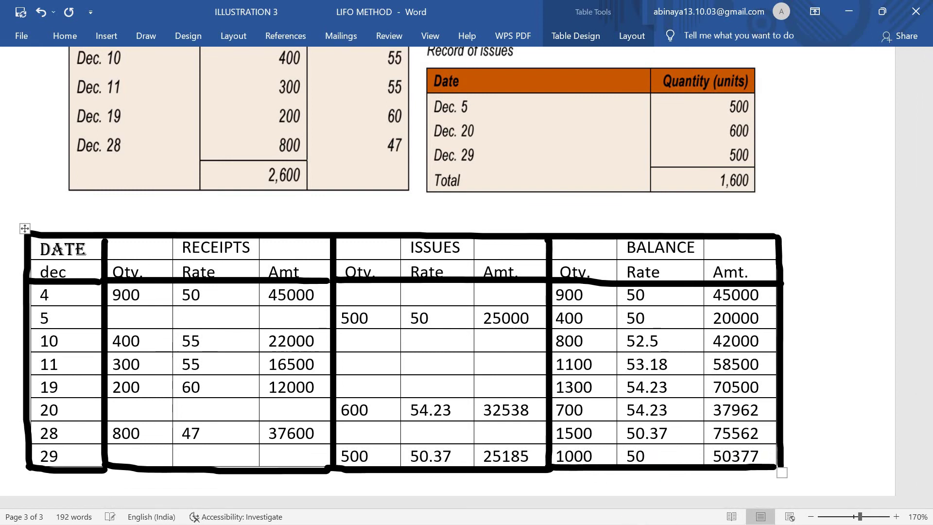
text(.37)
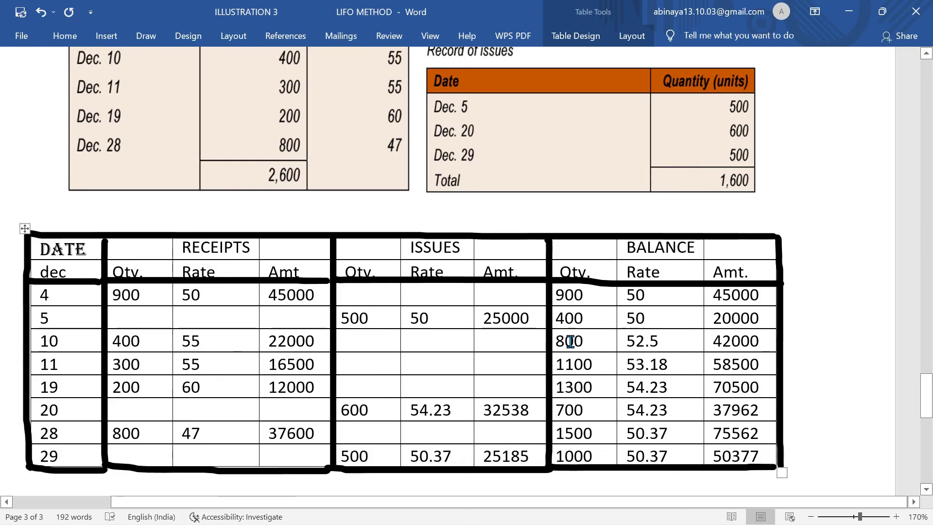
Step: Review the filled-in stock ledger against the purchase and issue records above it
scroll(562, 331, down, 3)
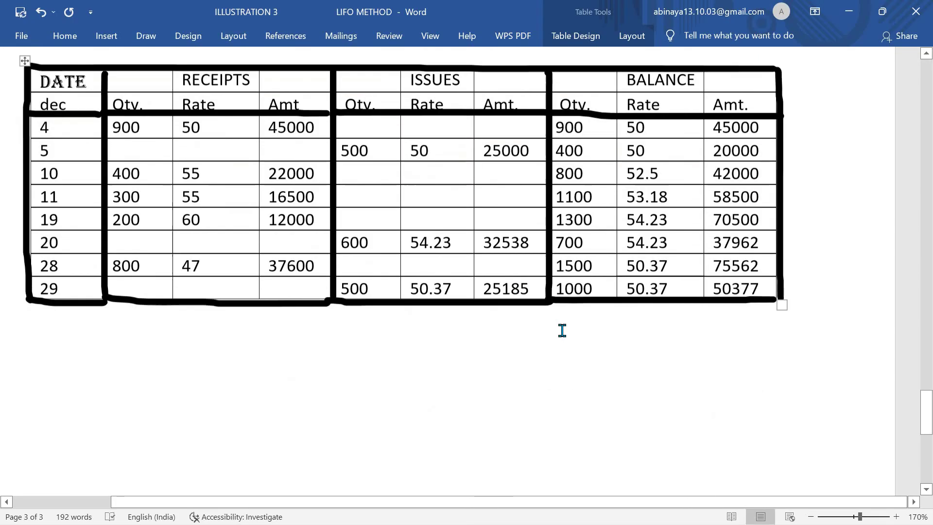
scroll(563, 330, up, 3)
scroll(561, 332, down, 3)
scroll(559, 333, up, 2)
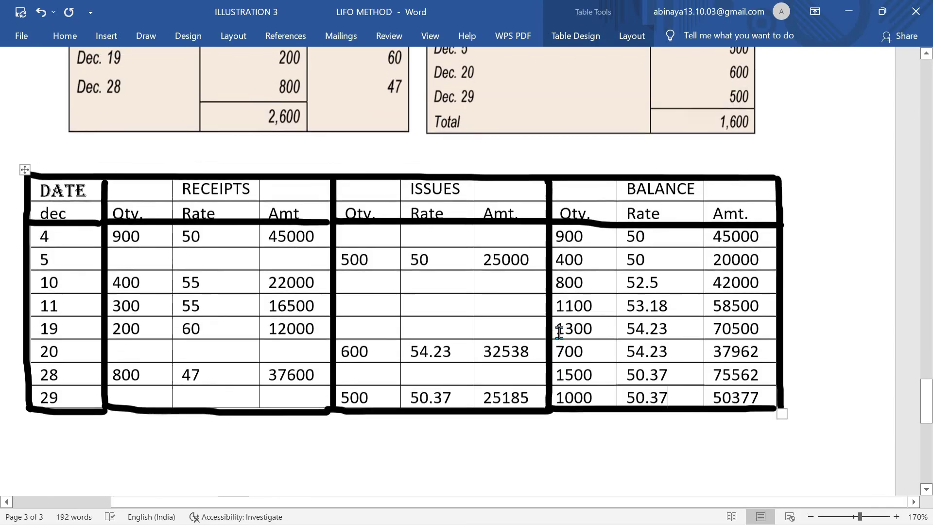
scroll(559, 330, up, 1)
scroll(559, 334, up, 4)
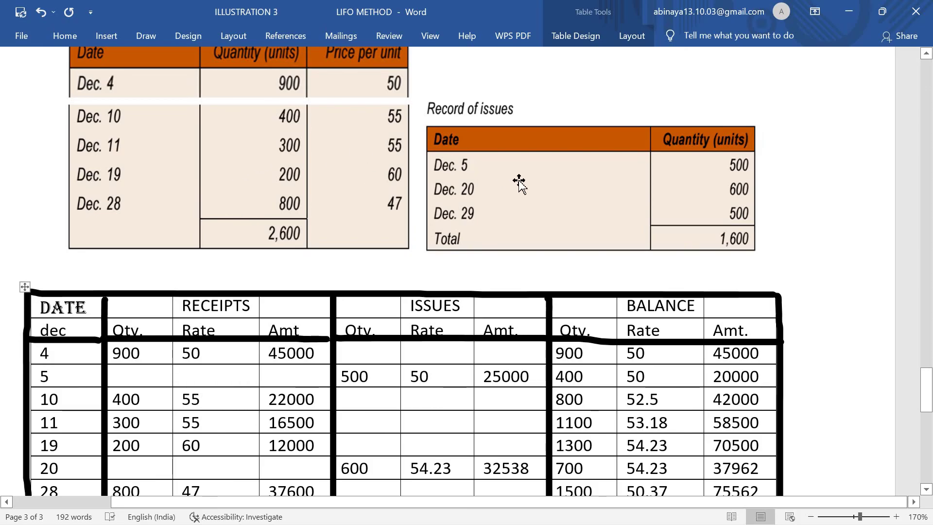
scroll(337, 379, down, 3)
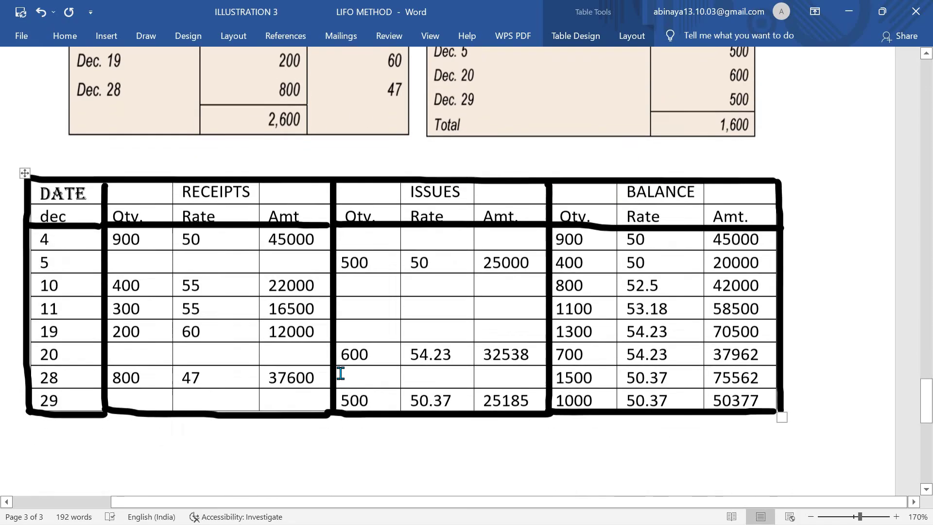